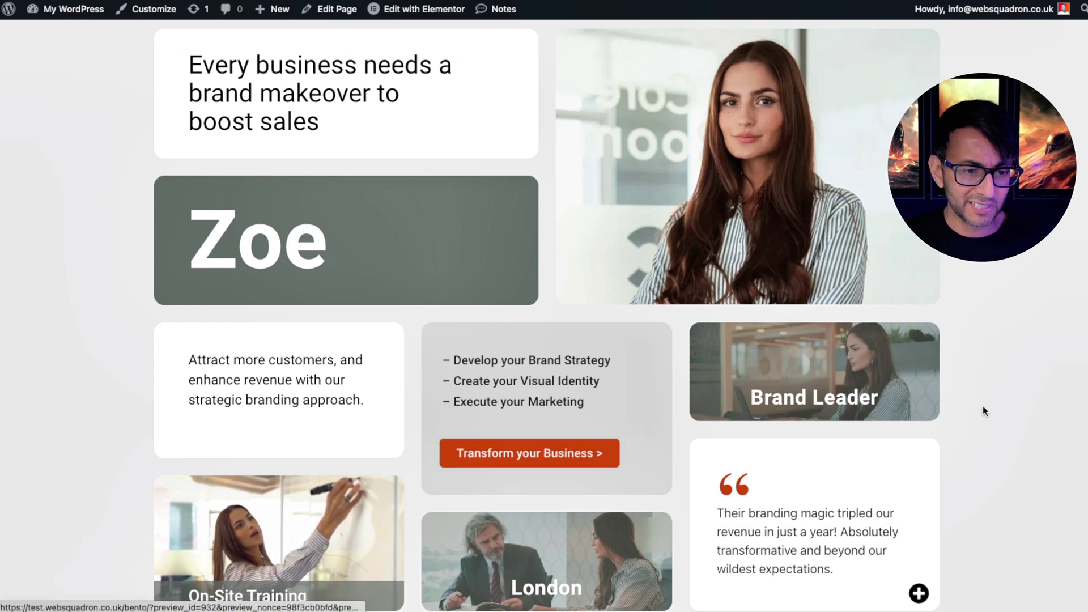
Step: Flip the testimonial card to the project results and back, then collapse the side panel
click(919, 594)
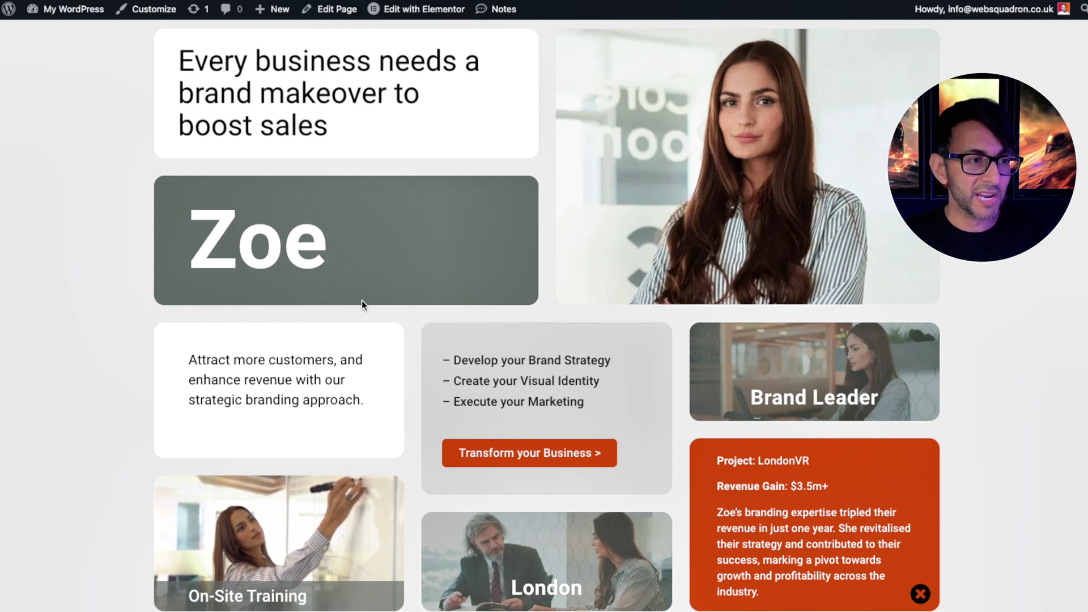
click(921, 594)
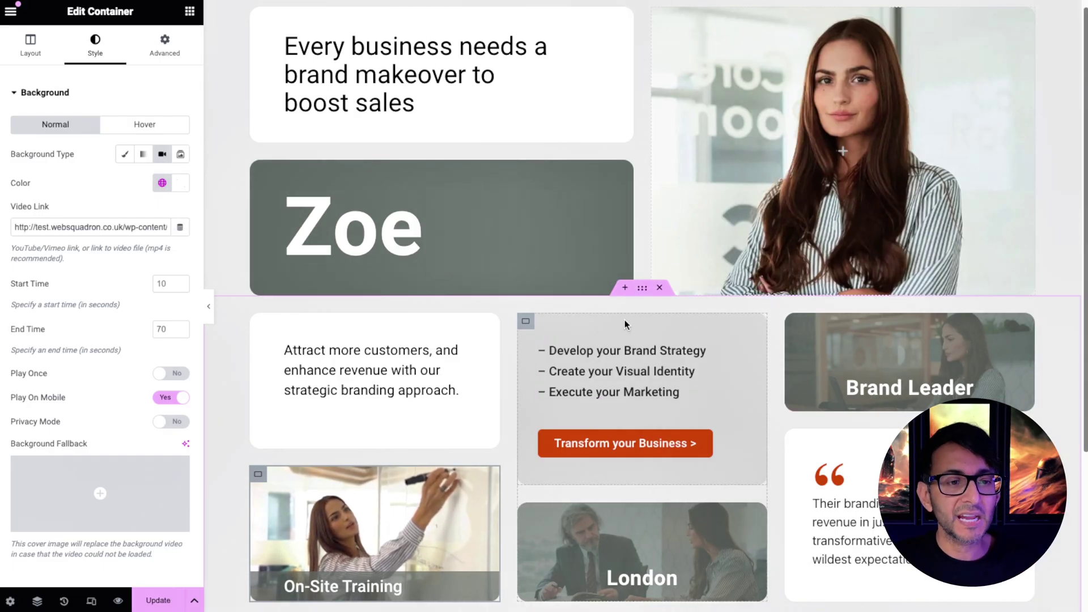
click(208, 306)
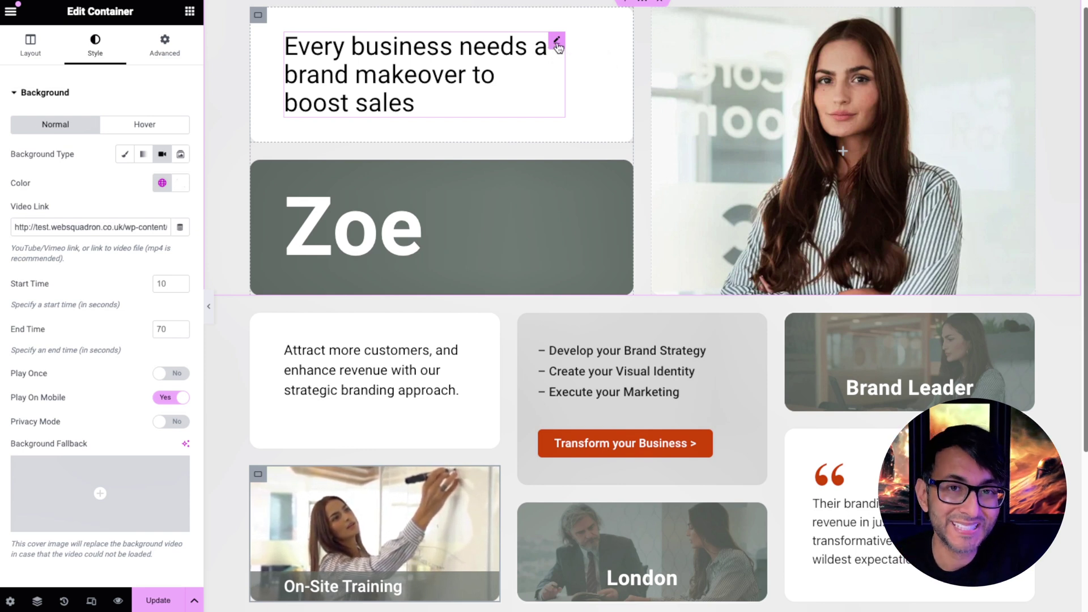
Step: Give the headline card's container the CSS class abc
click(258, 17)
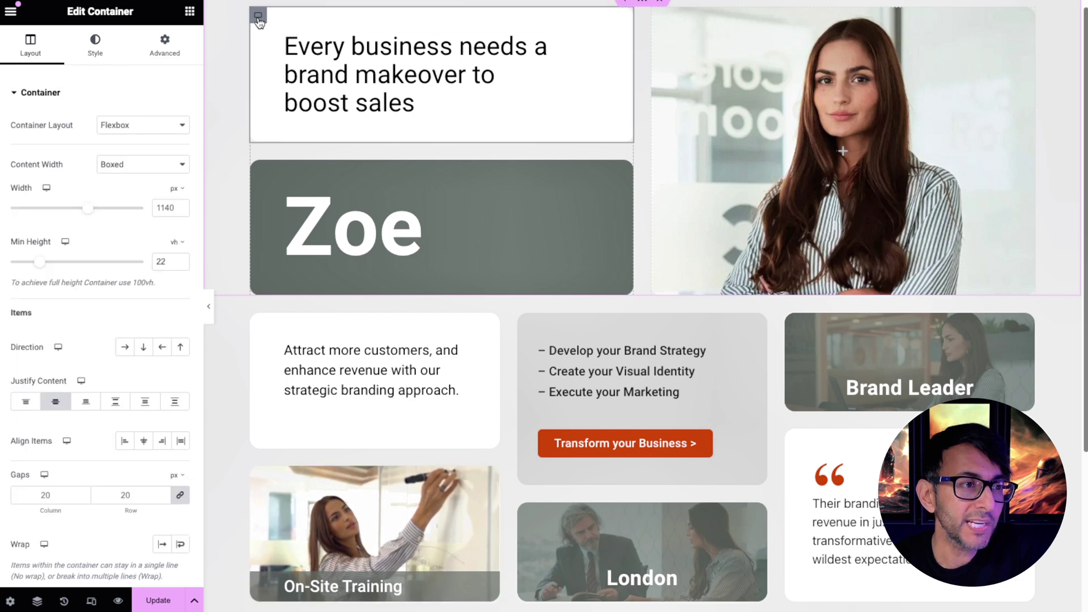
click(165, 46)
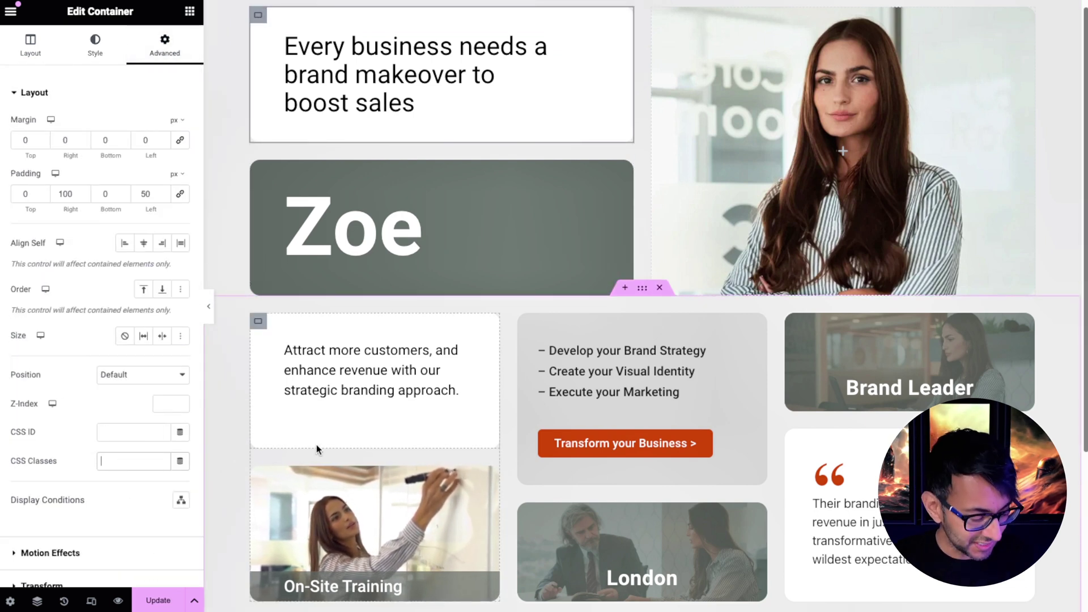
click(134, 461)
text(abc)
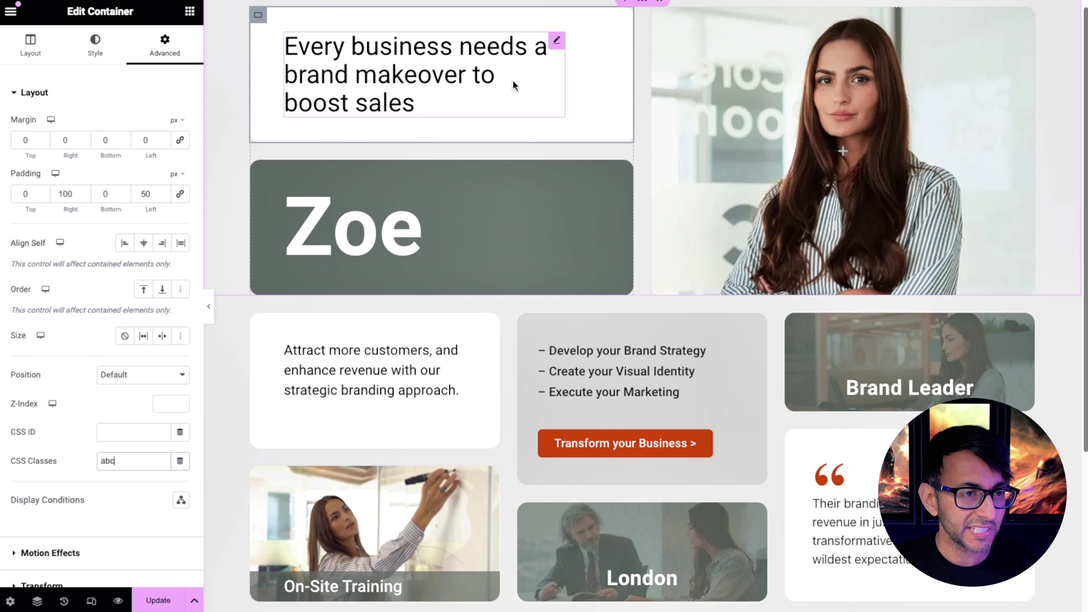
Step: Give the heading inside the headline card the CSS class shifty
click(556, 40)
click(166, 55)
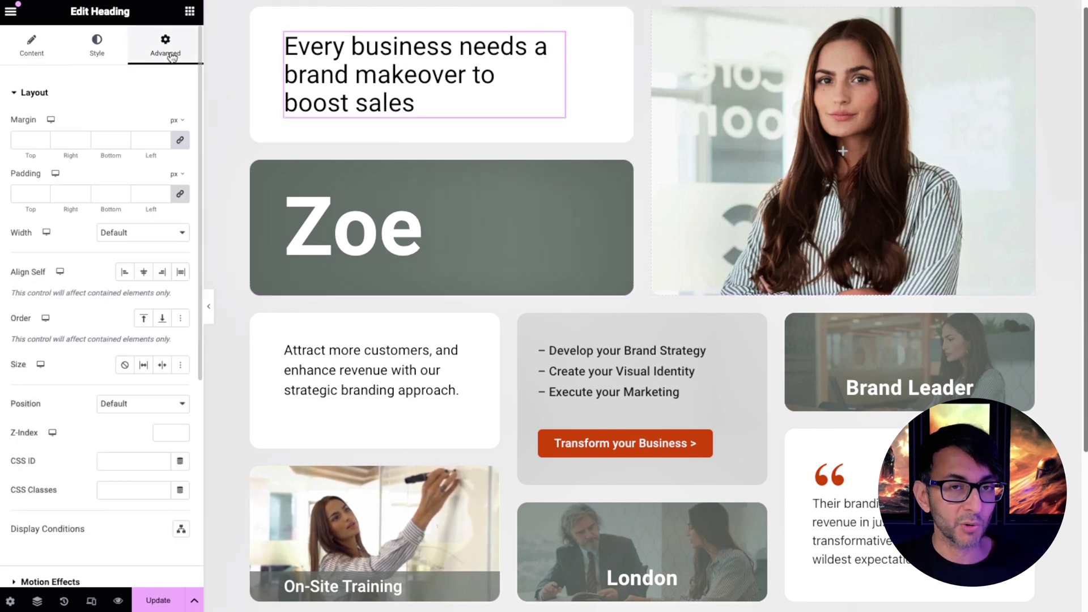
click(131, 489)
text(shifty)
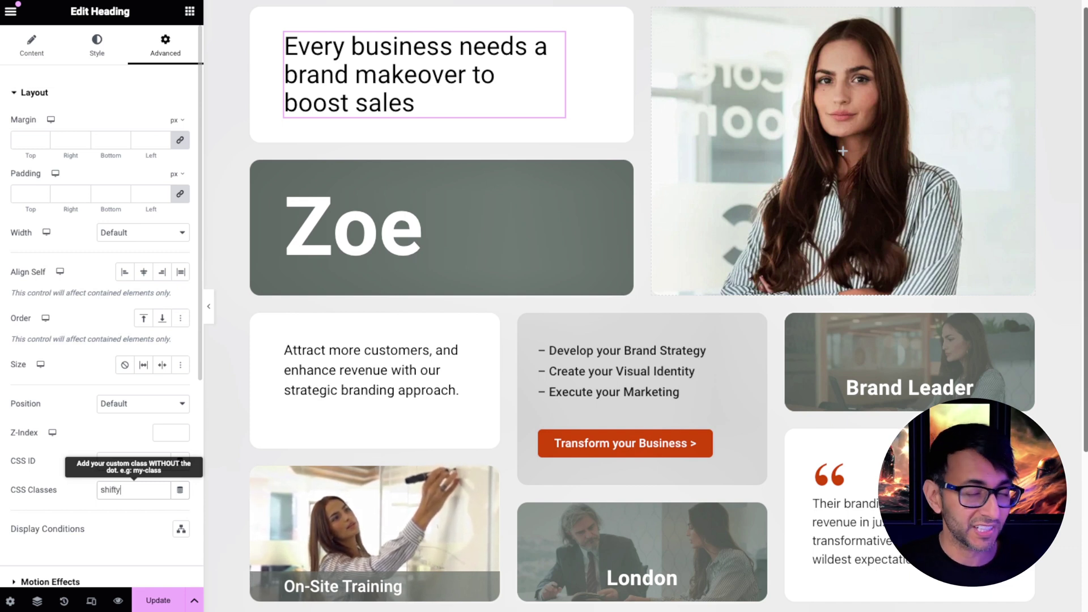
click(259, 16)
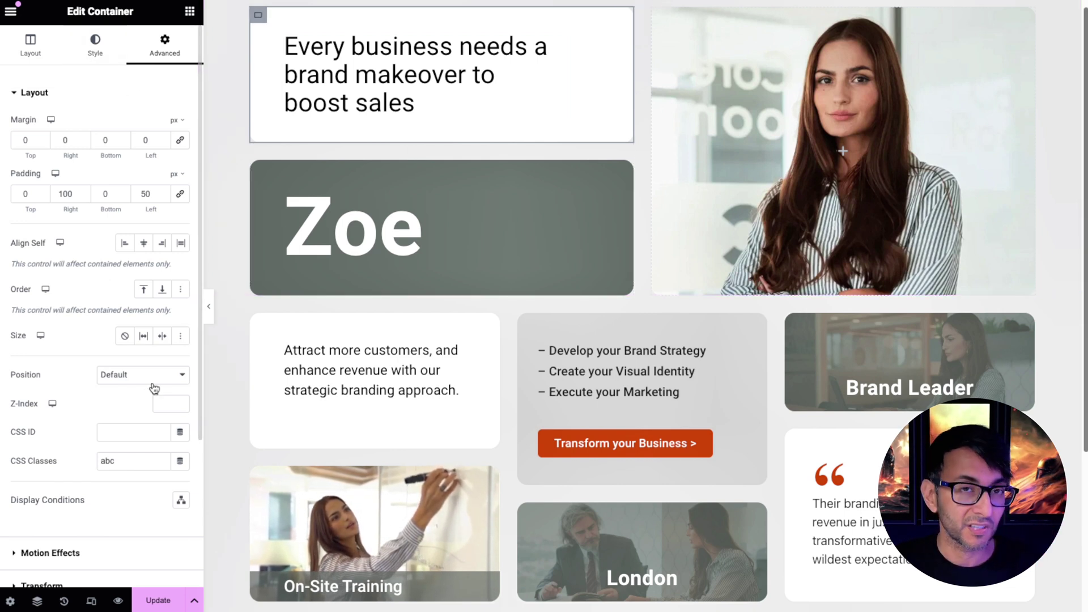
scroll(95, 413, down, 3)
Step: Paste the .abc:hover .shifty transform rules into the container's Custom CSS
click(78, 491)
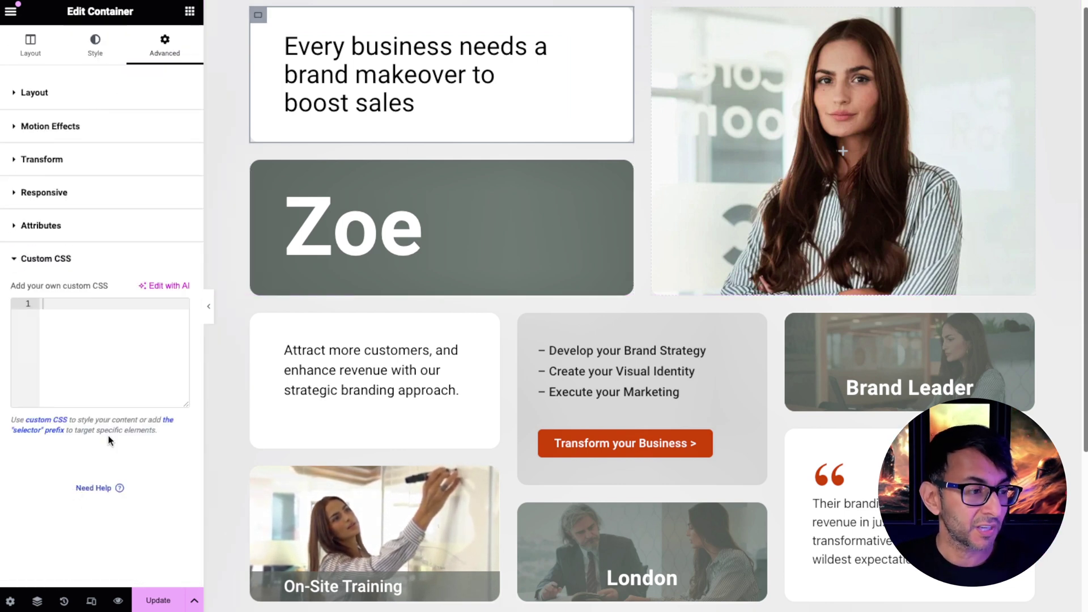
click(102, 344)
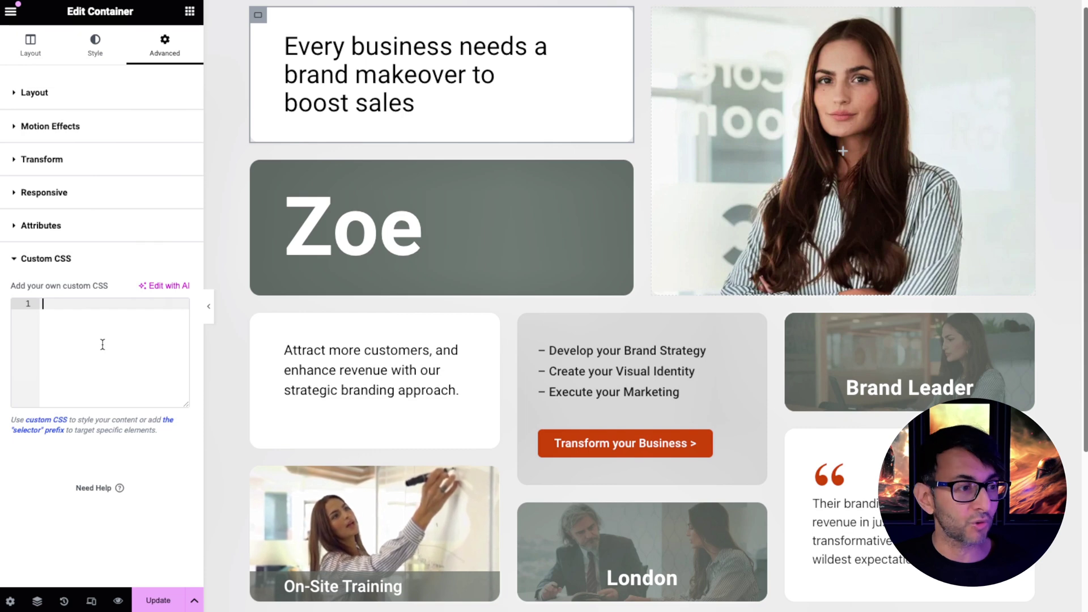
text(.abc:hover .shifty {transform: translateX(20px) scale(1.2);}  .shifty {transition: transform 0.4s ease;})
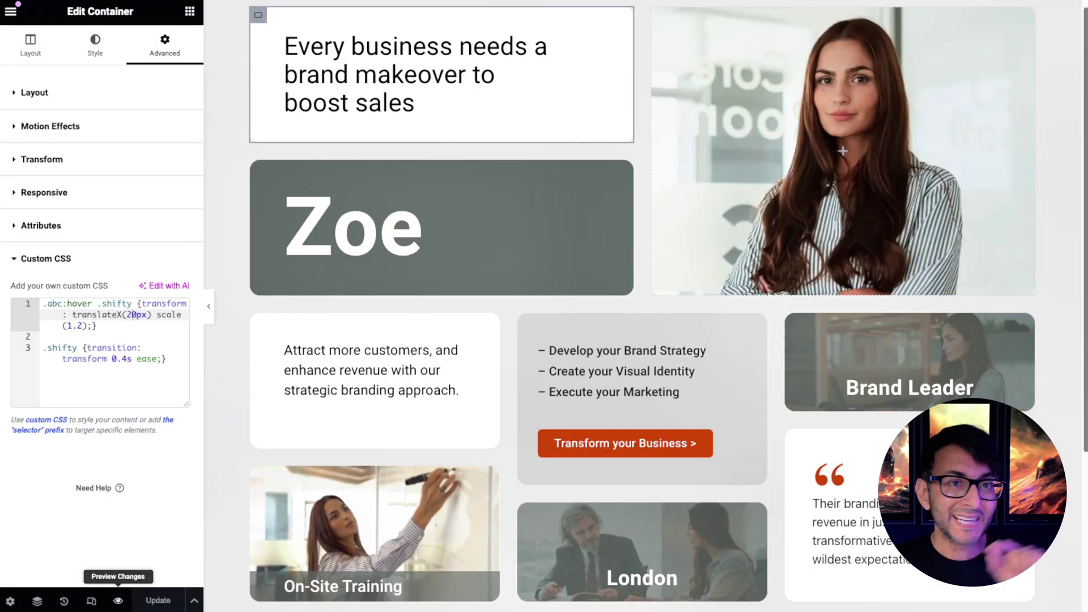
click(83, 388)
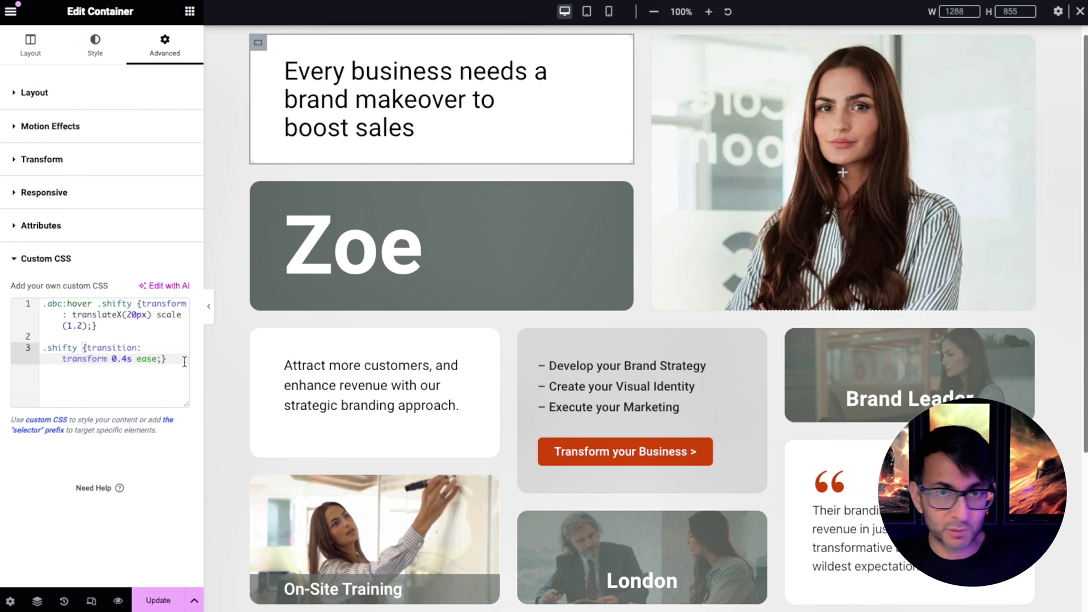
Step: Try a 1.4s transform transition, then revert it to 0.4s
click(117, 360)
key(BackSpace)
text(1)
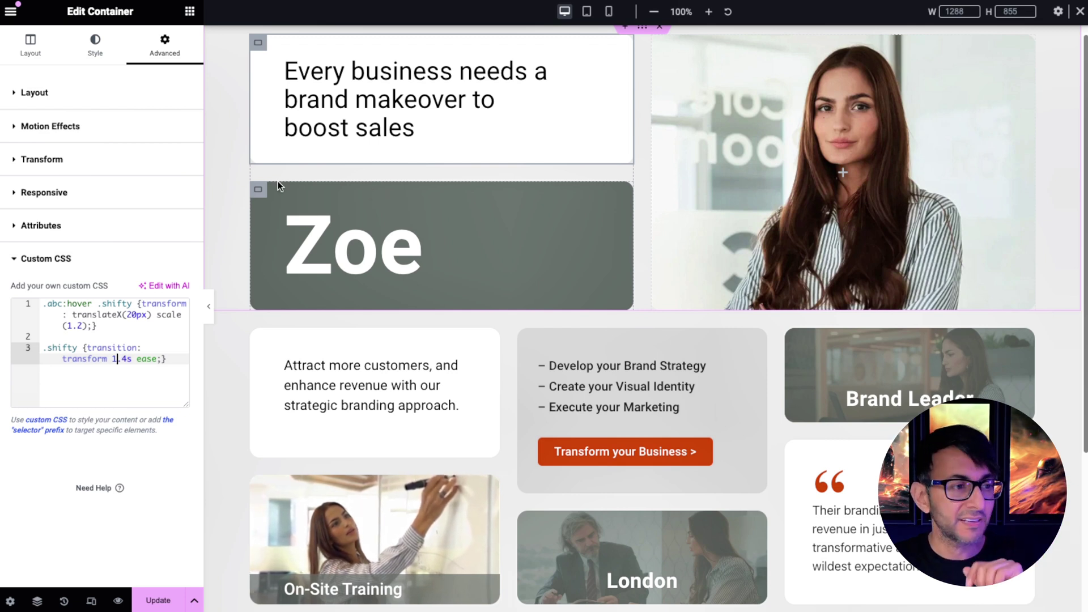
double_click(123, 352)
text(0)
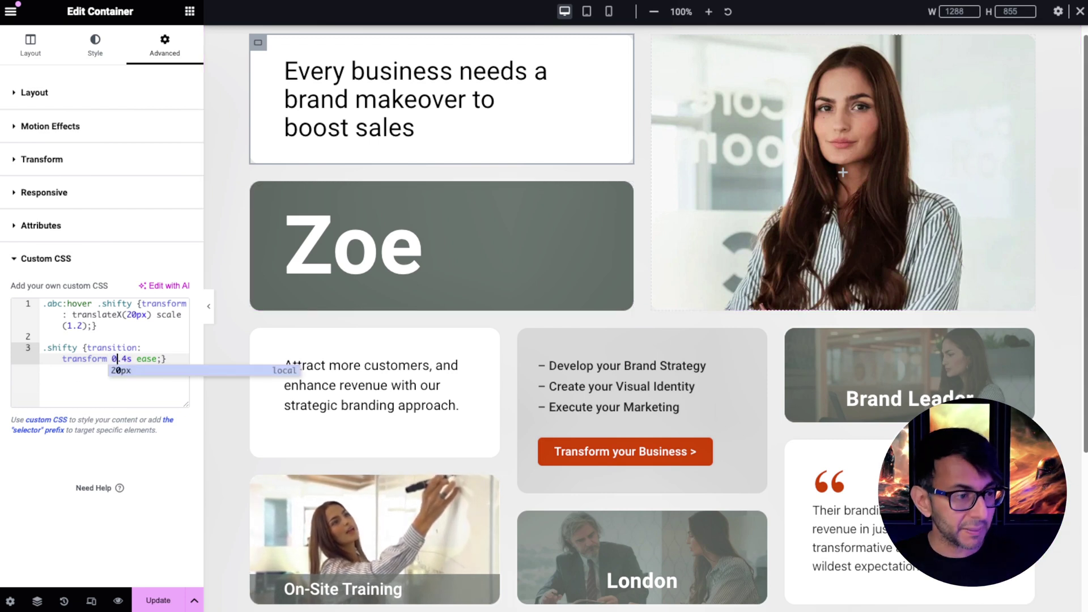
key(Escape)
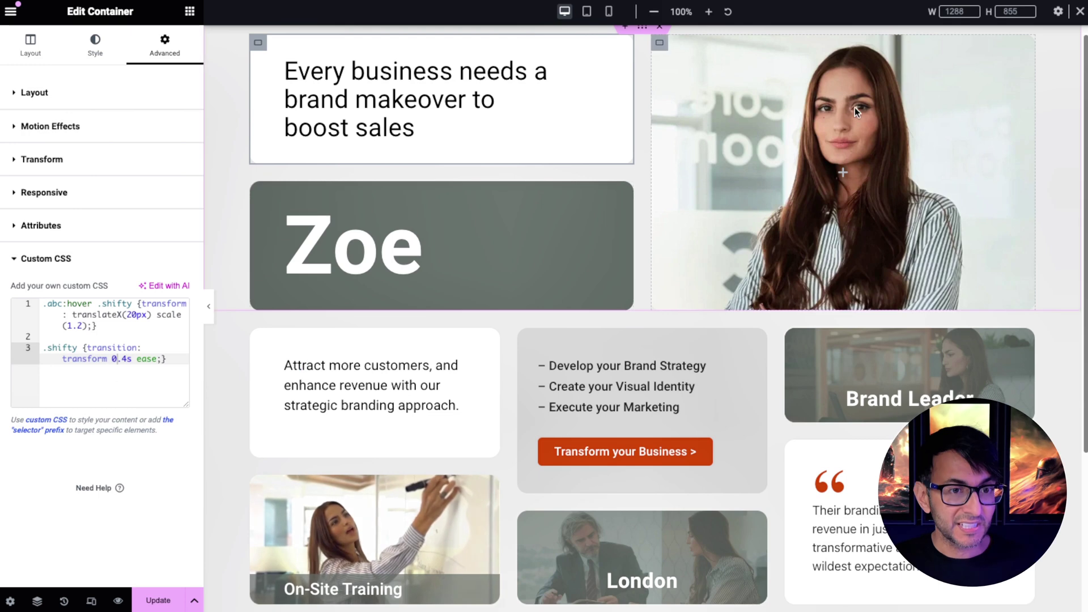
Step: Remove the photo card's background image and drop a Call to Action widget into it
click(659, 42)
click(95, 46)
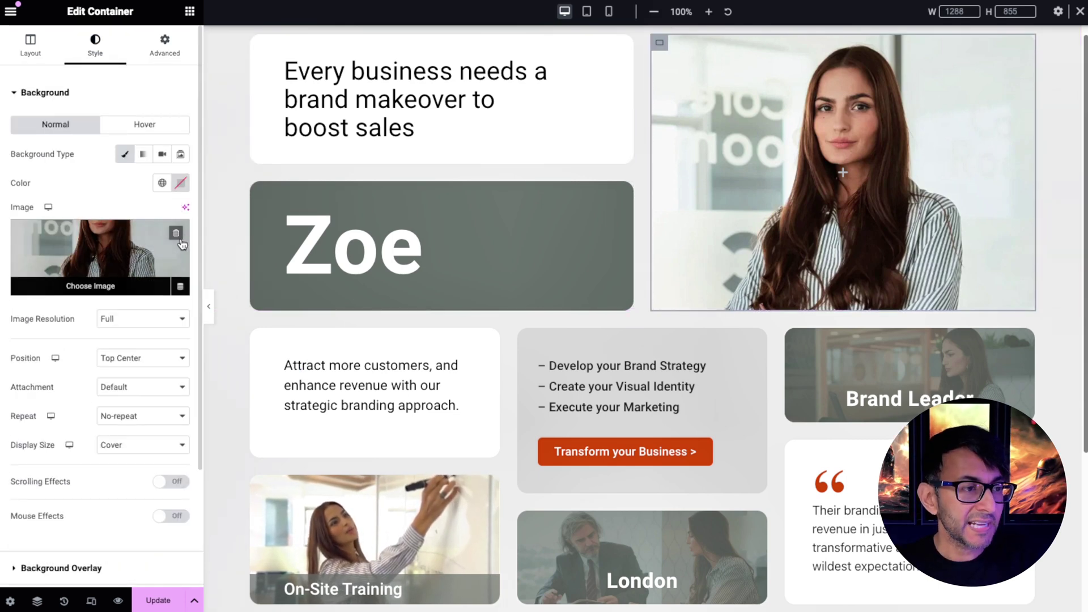
click(176, 233)
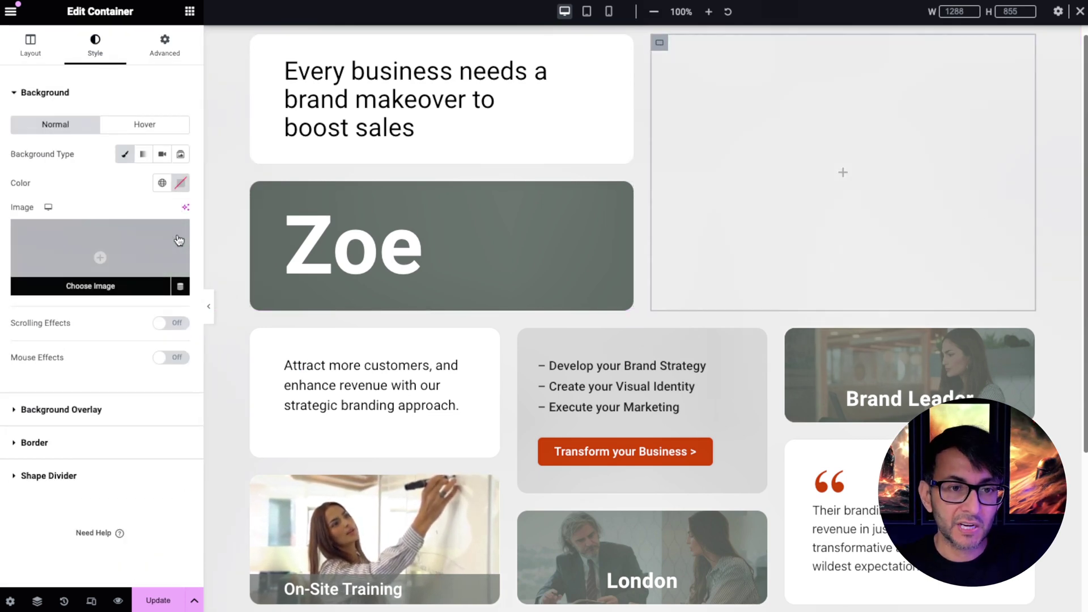
click(187, 13)
click(117, 76)
text(call)
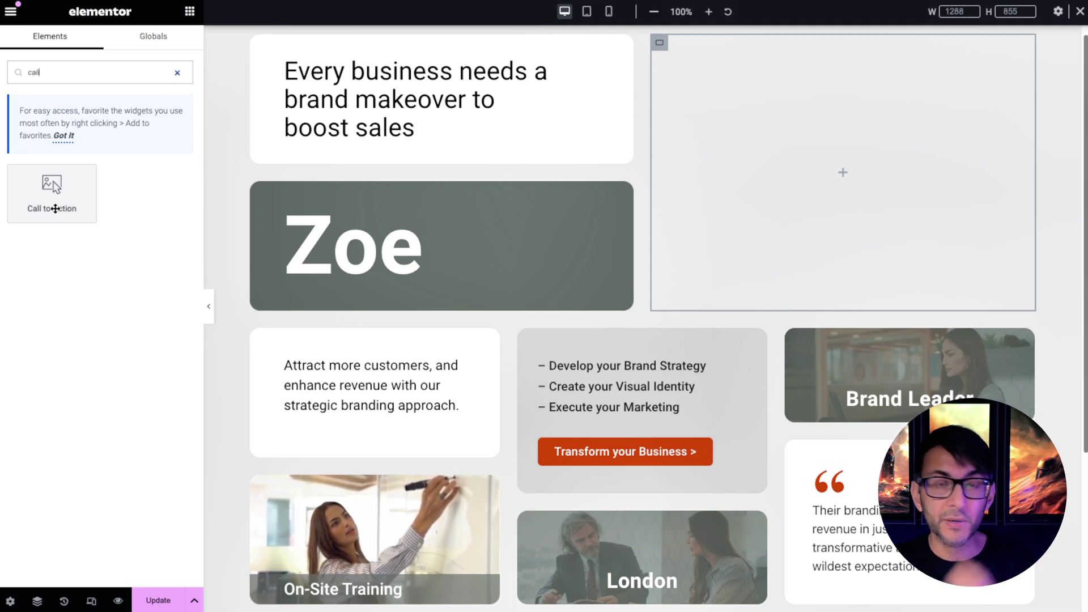
drag(55, 209, 810, 175)
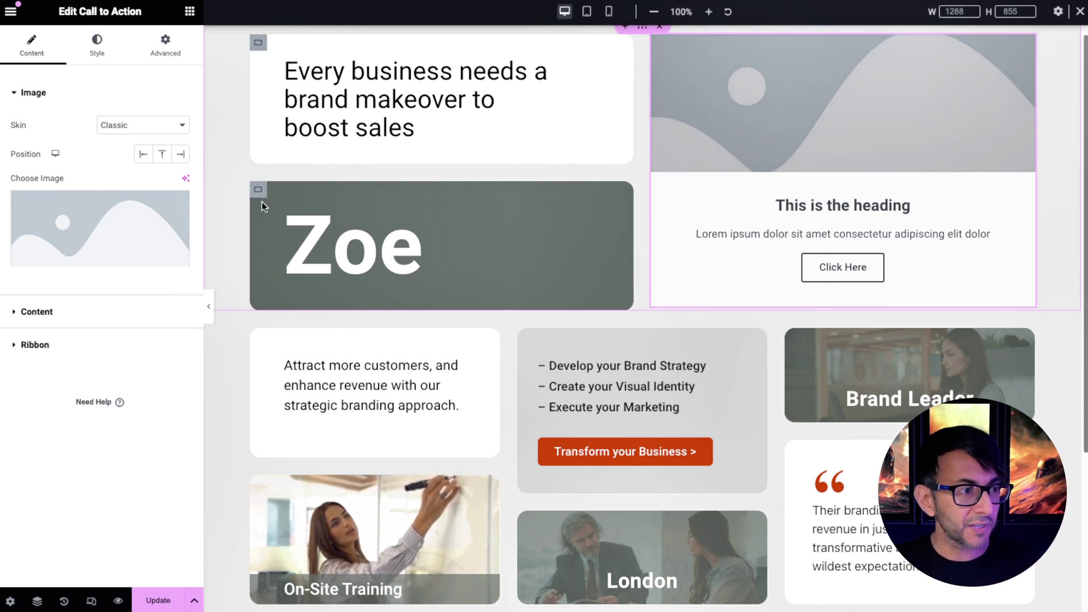
Step: Set the Call to Action skin to Cover and clear its title, description and button text
click(126, 123)
click(127, 139)
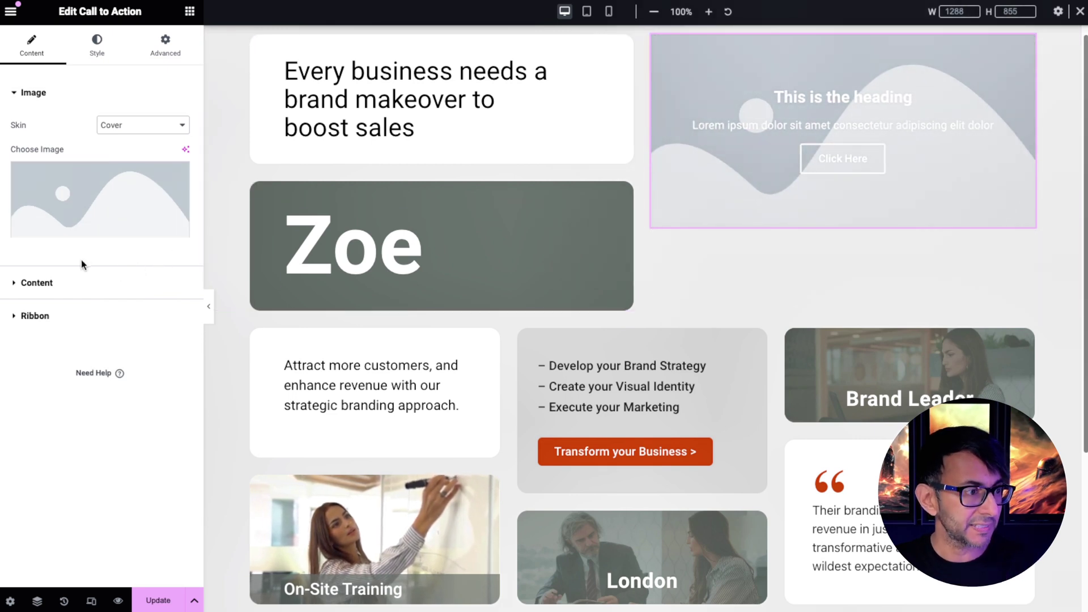
click(71, 282)
triple_click(100, 218)
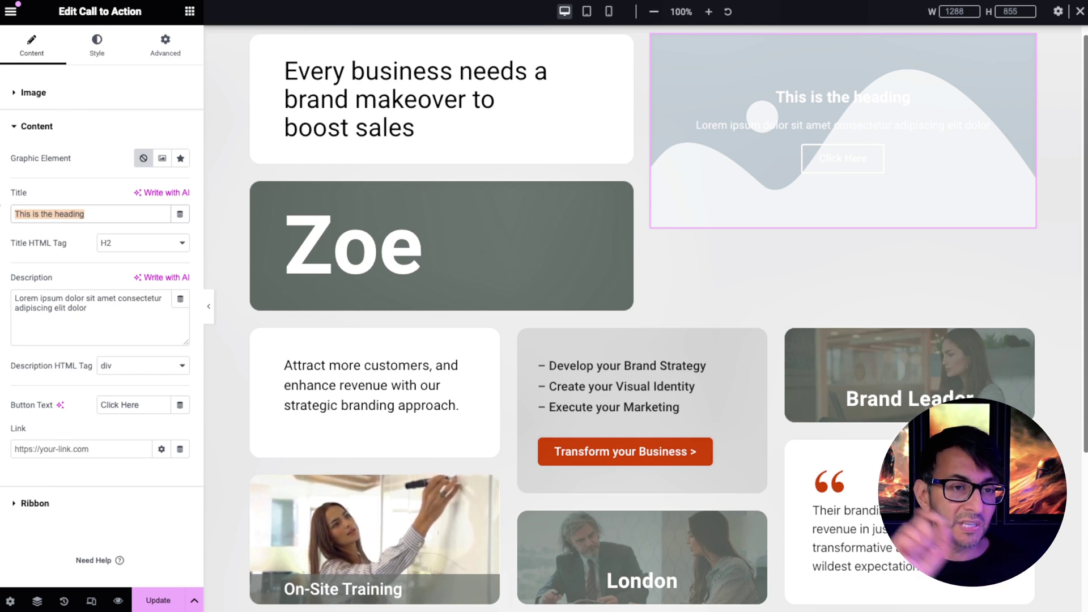
key(BackSpace)
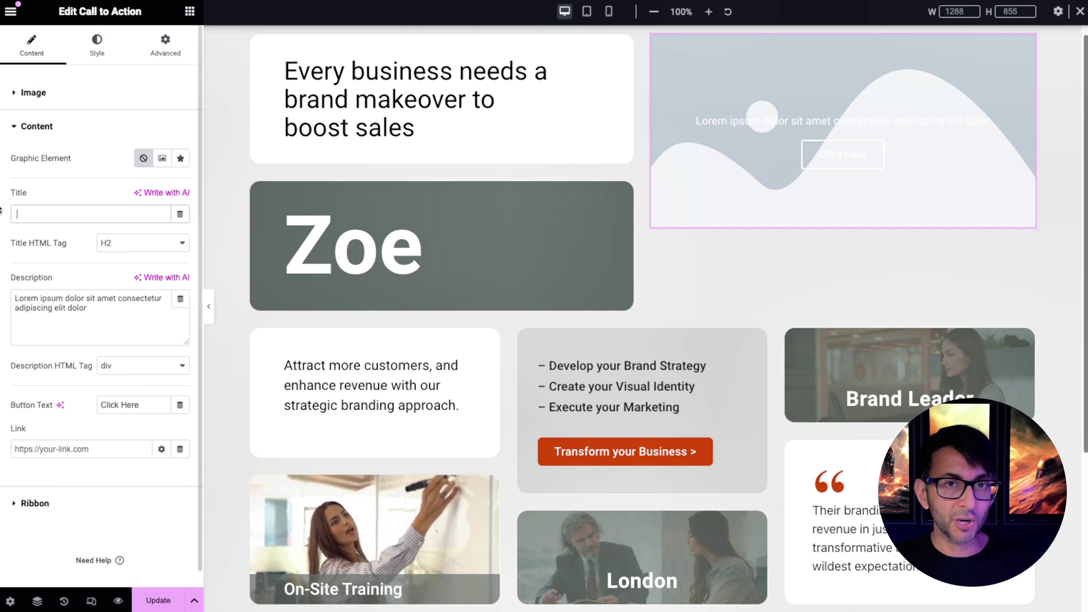
drag(99, 318, 2, 282)
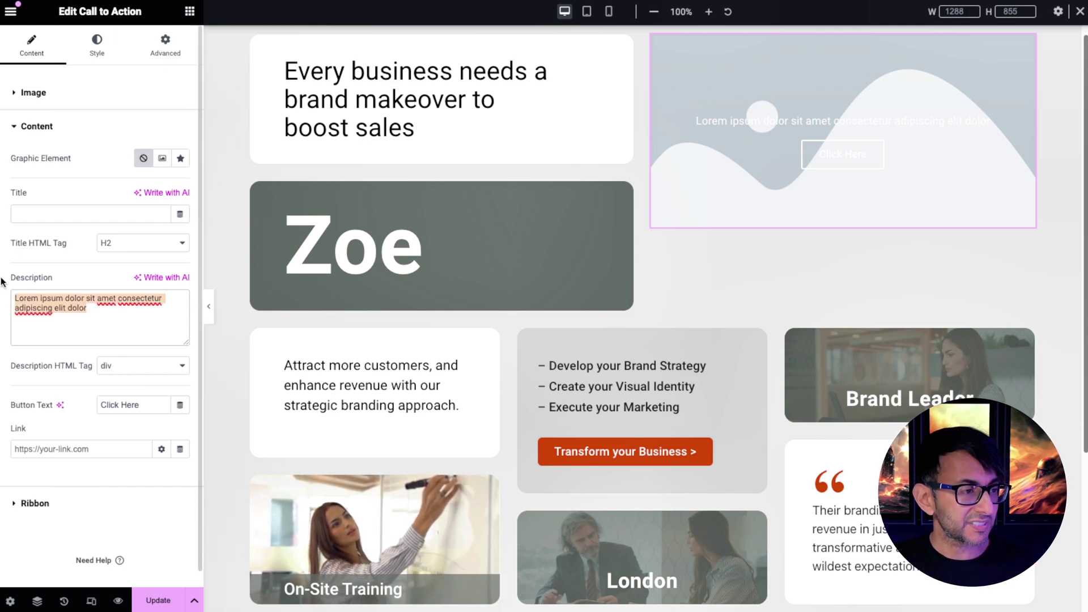
key(BackSpace)
drag(153, 378, 71, 365)
key(BackSpace)
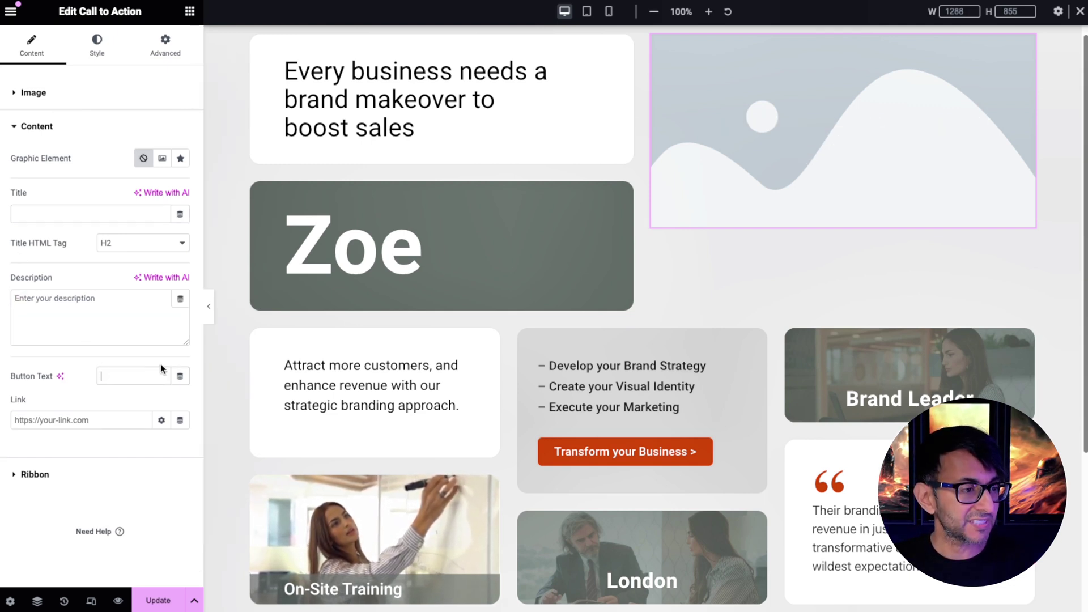
click(89, 100)
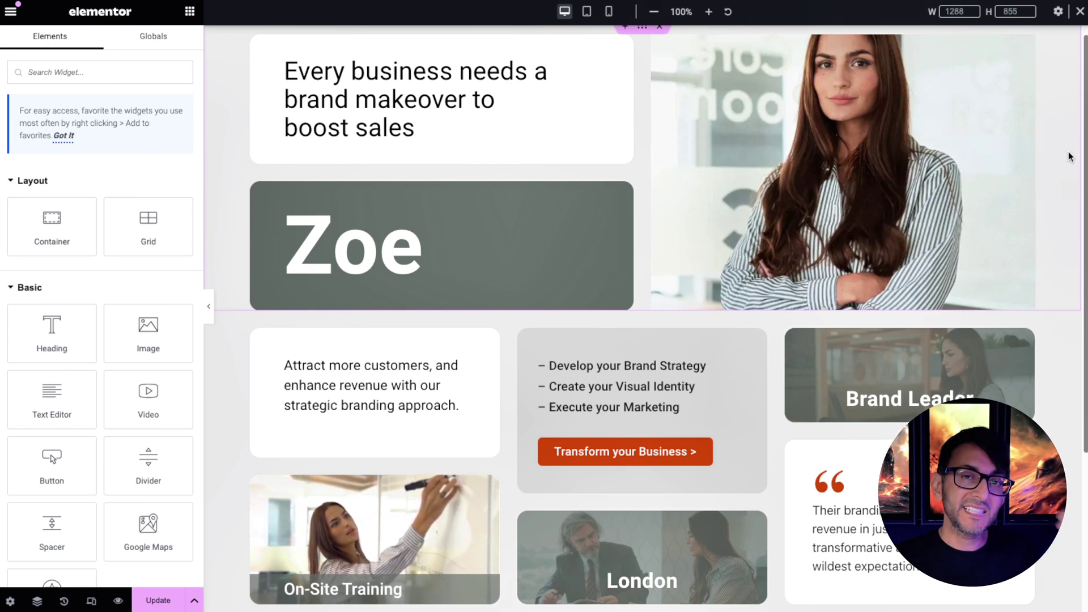
Step: Review the portrait card's content, graphic element and title styling settings
click(1027, 46)
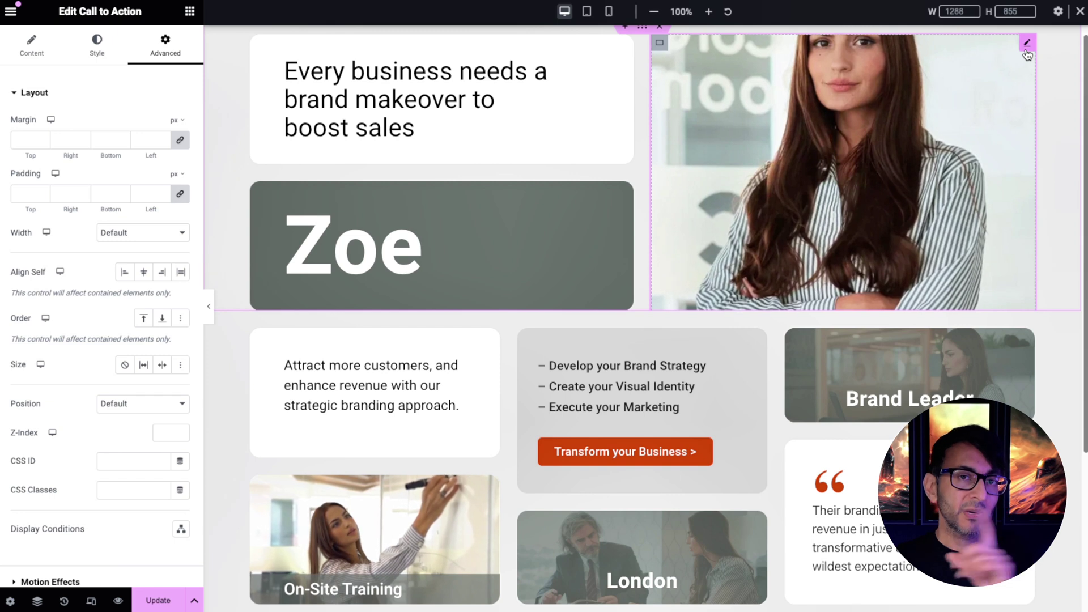
click(34, 48)
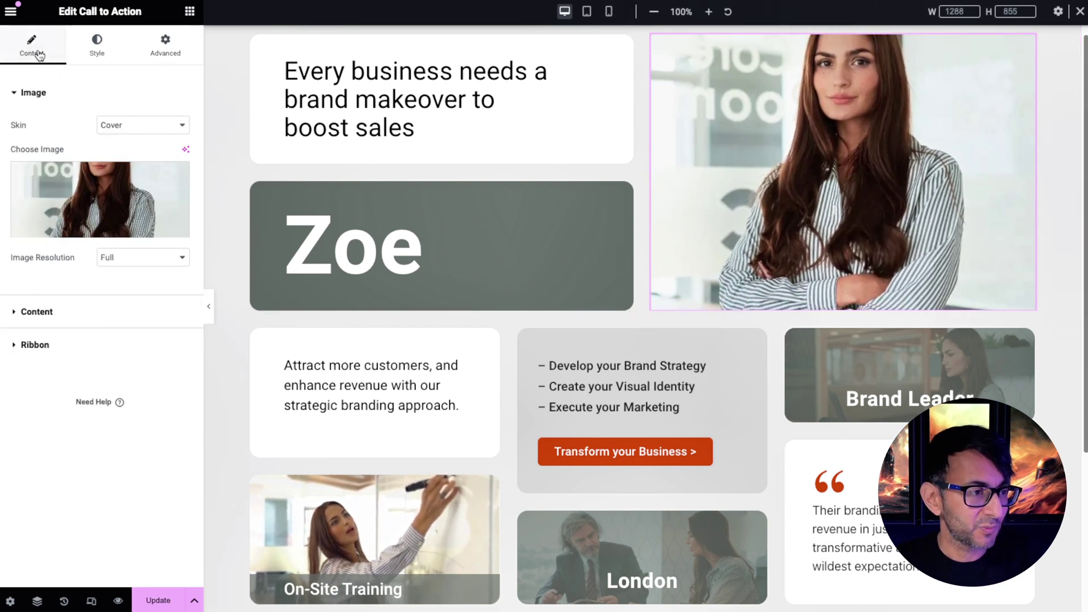
click(108, 311)
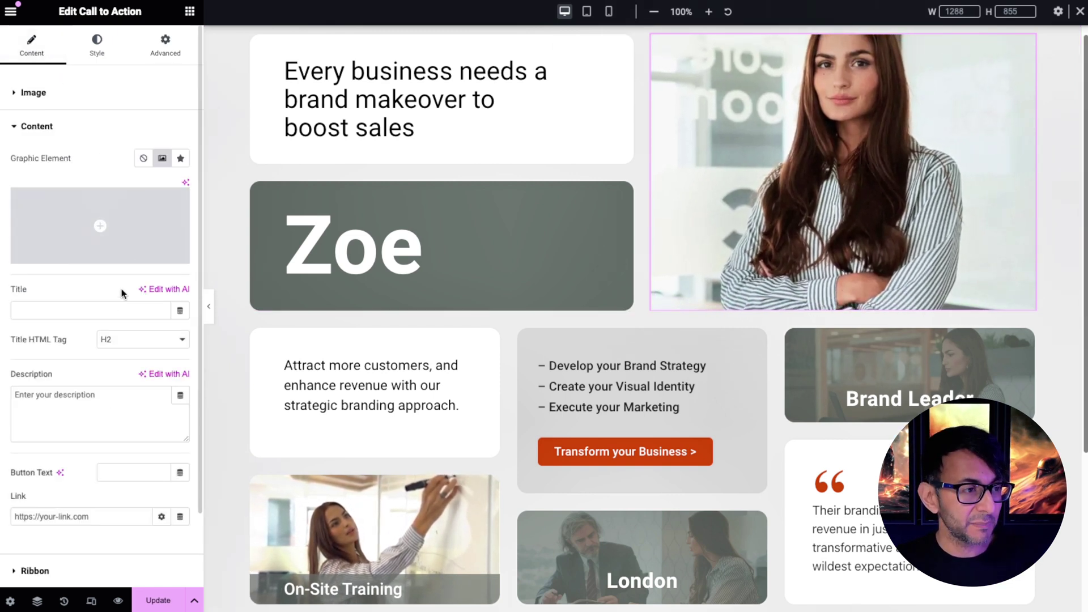
click(97, 51)
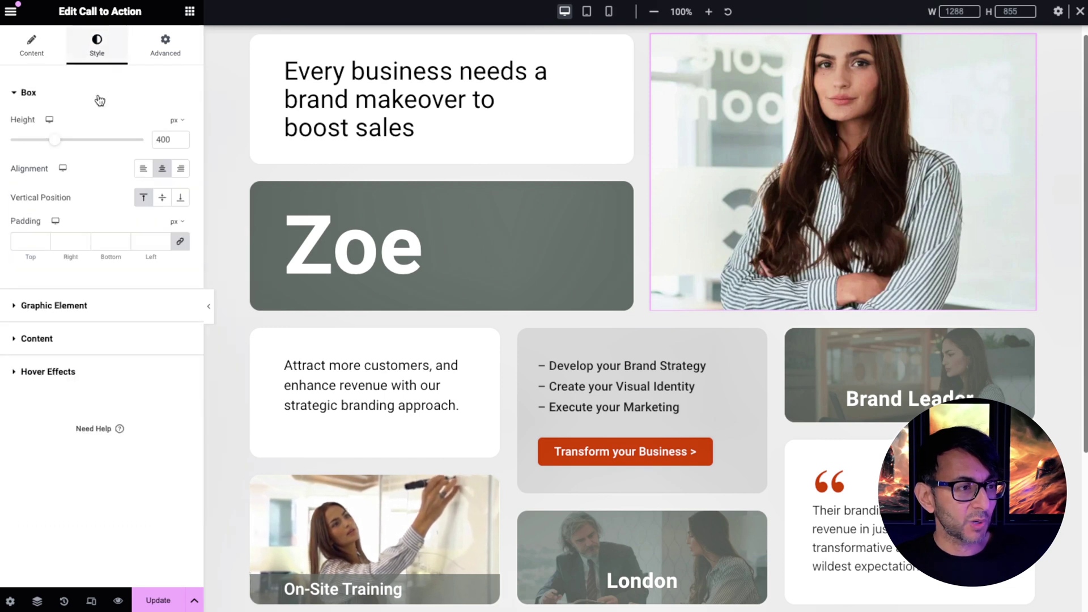
click(105, 306)
click(99, 342)
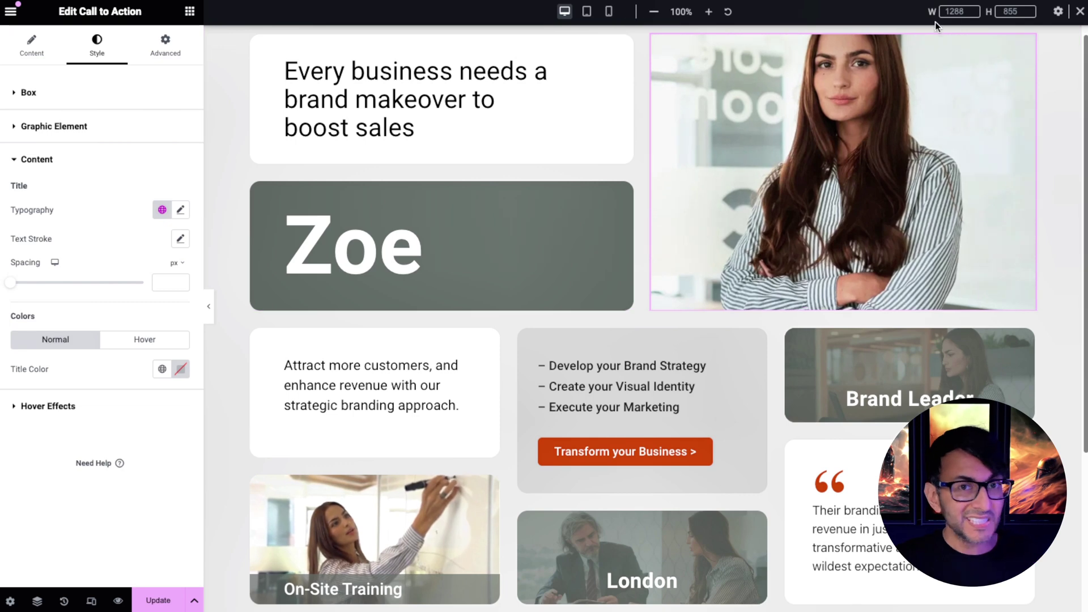
Step: Add custom CSS .elementor-cta__bg { background-position: top center !important; } to the card
click(166, 48)
scroll(150, 379, down, 6)
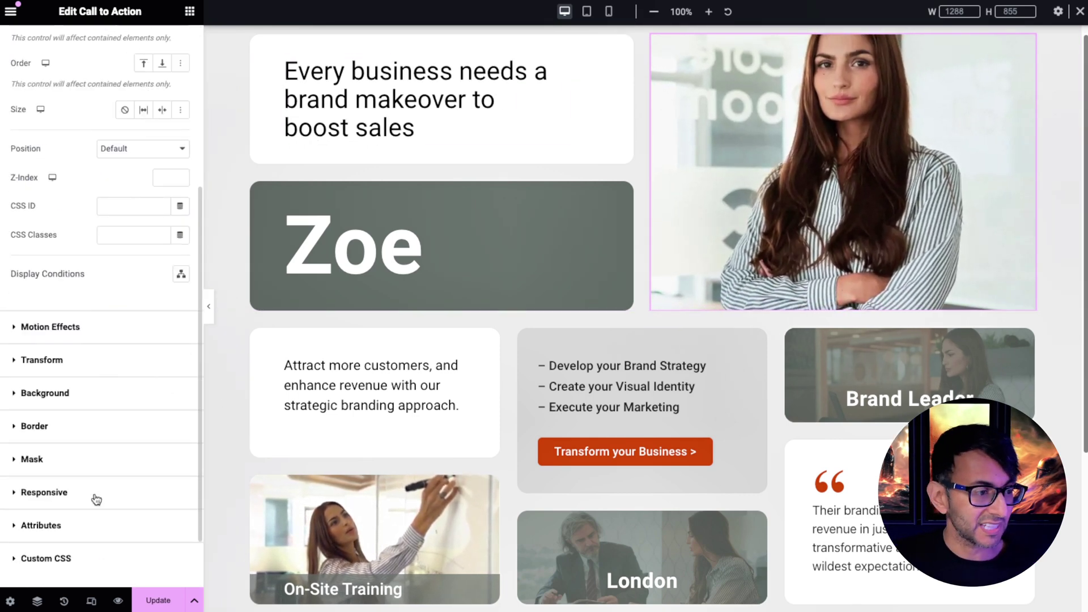
click(96, 489)
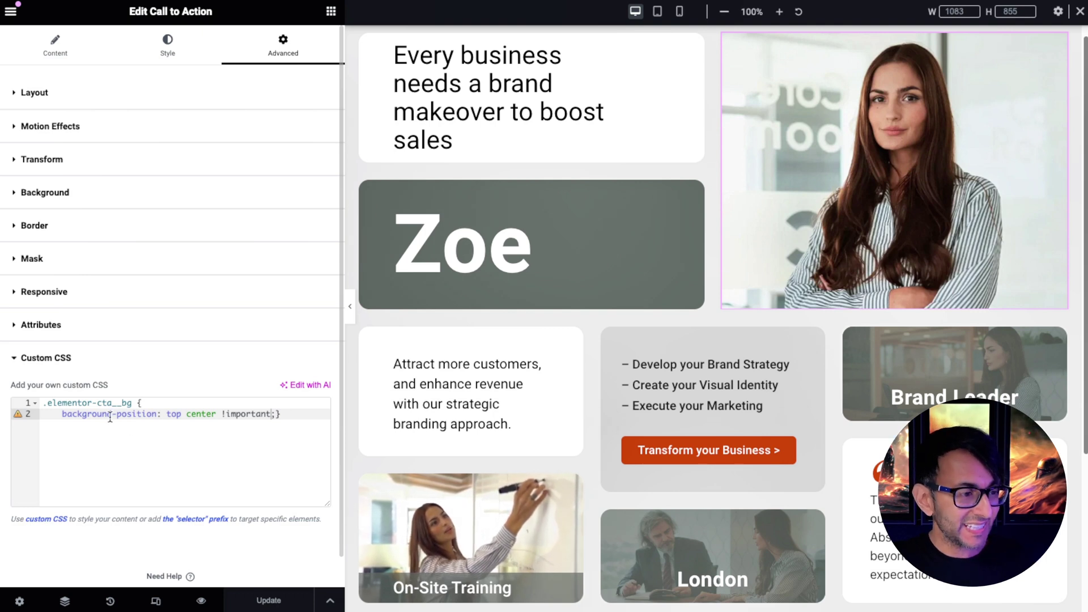
drag(112, 407, 124, 407)
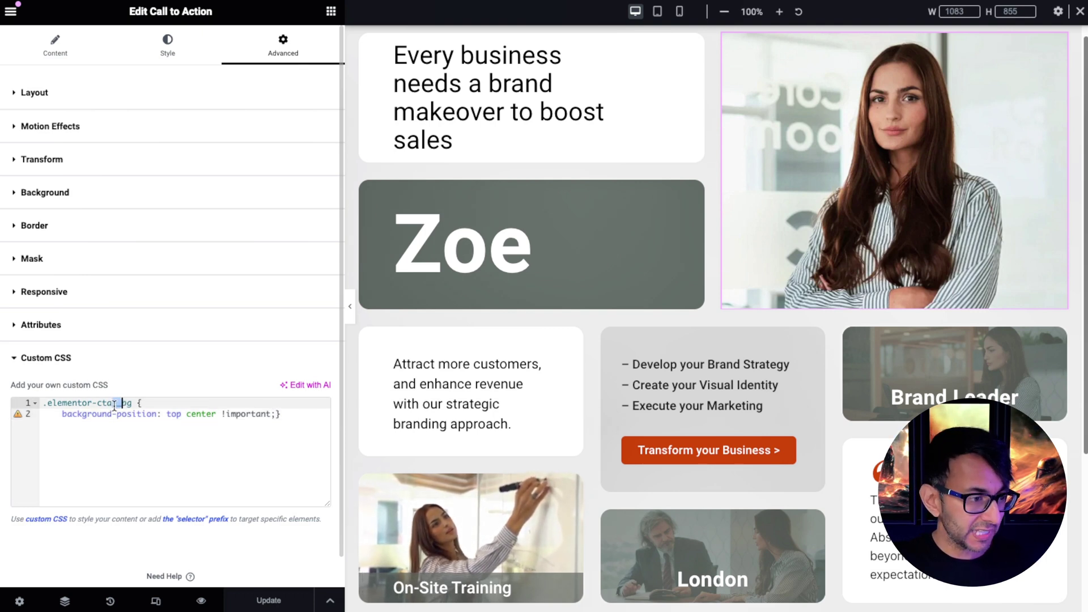
text(__)
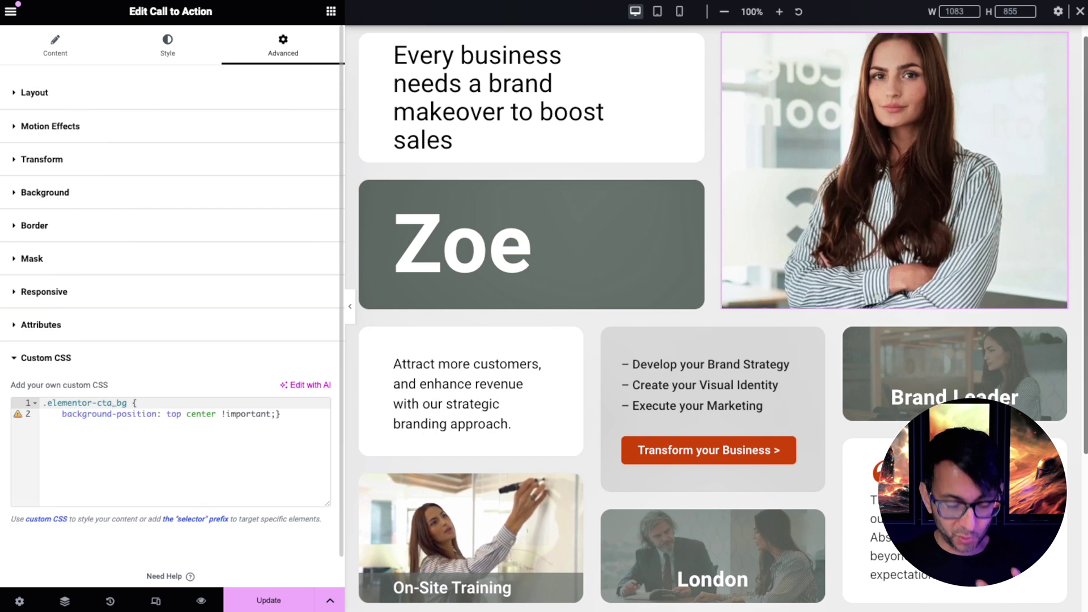
click(150, 434)
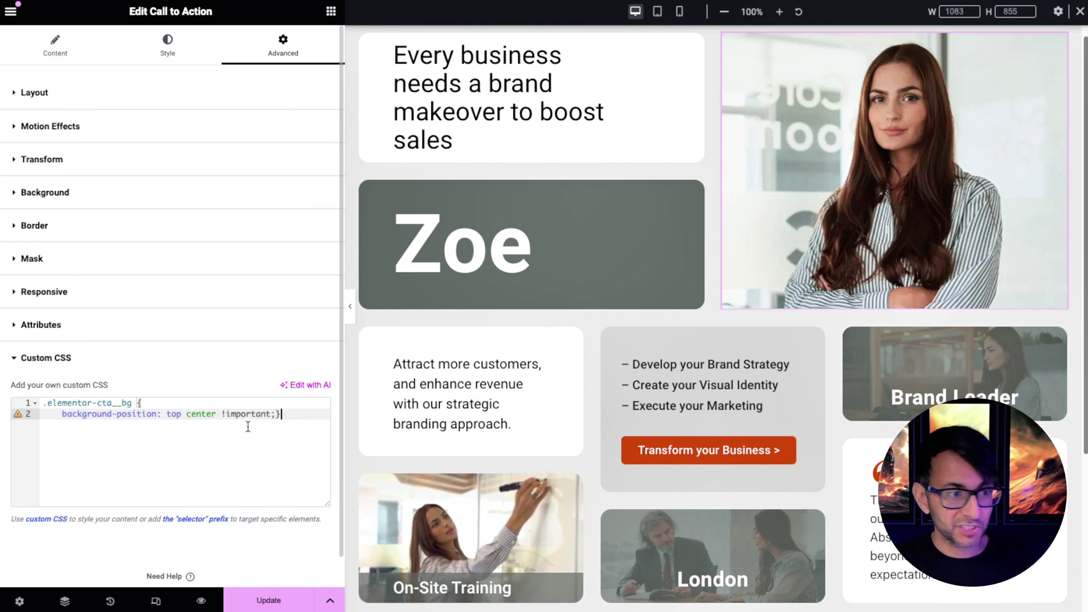
drag(271, 410, 238, 410)
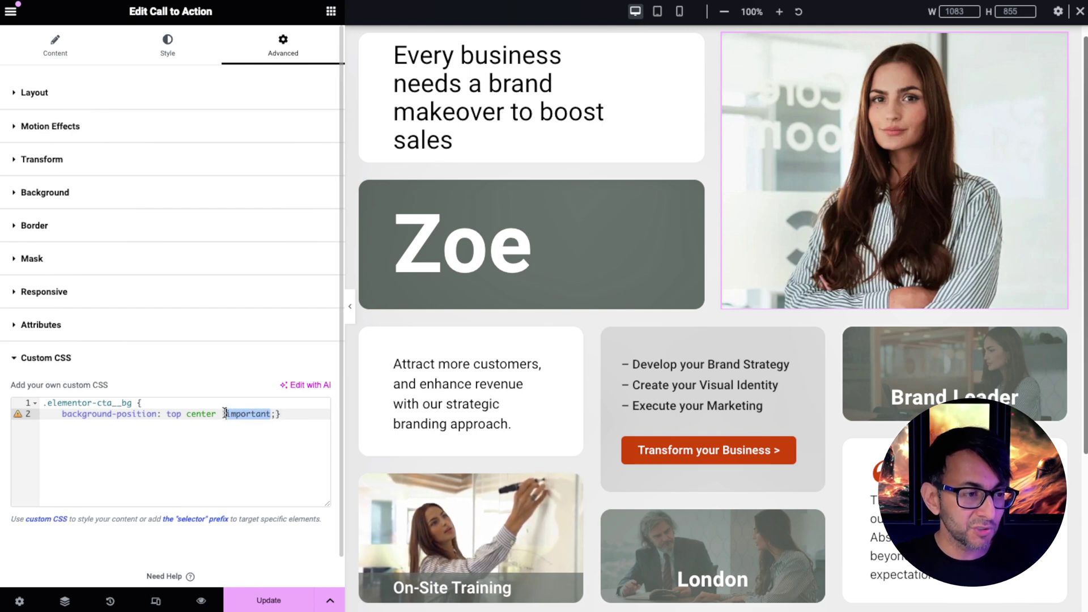
click(221, 458)
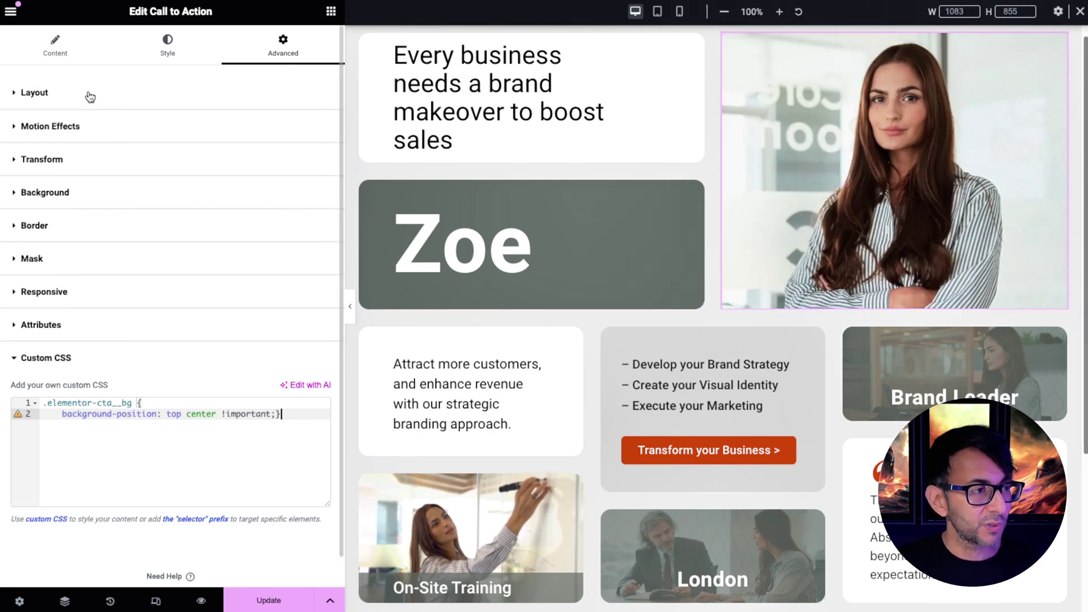
click(167, 45)
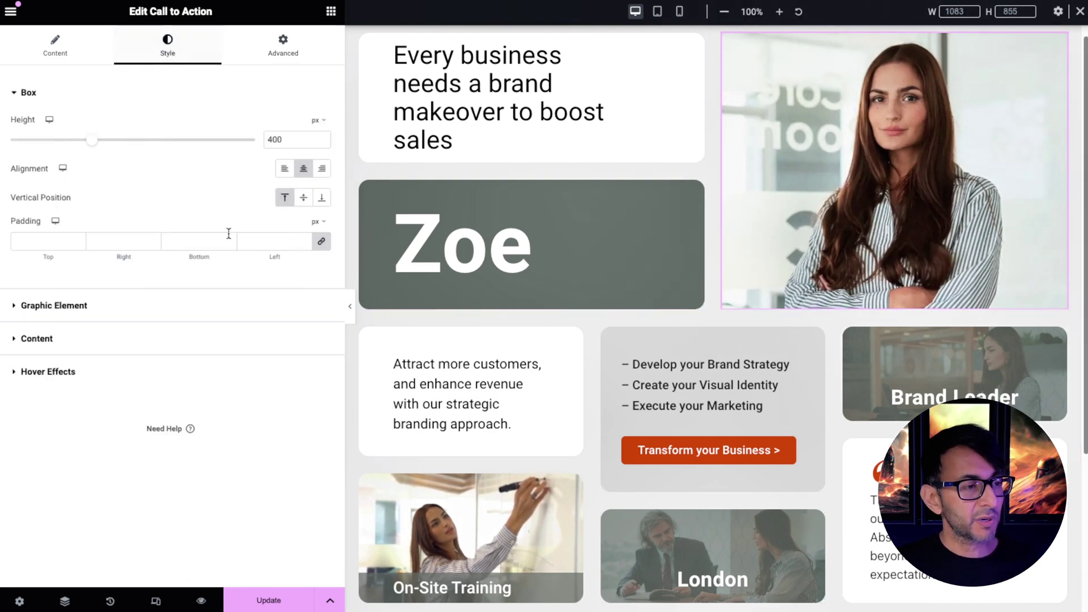
Step: Set the card's Background Hover Animation to Zoom In
click(106, 379)
click(220, 369)
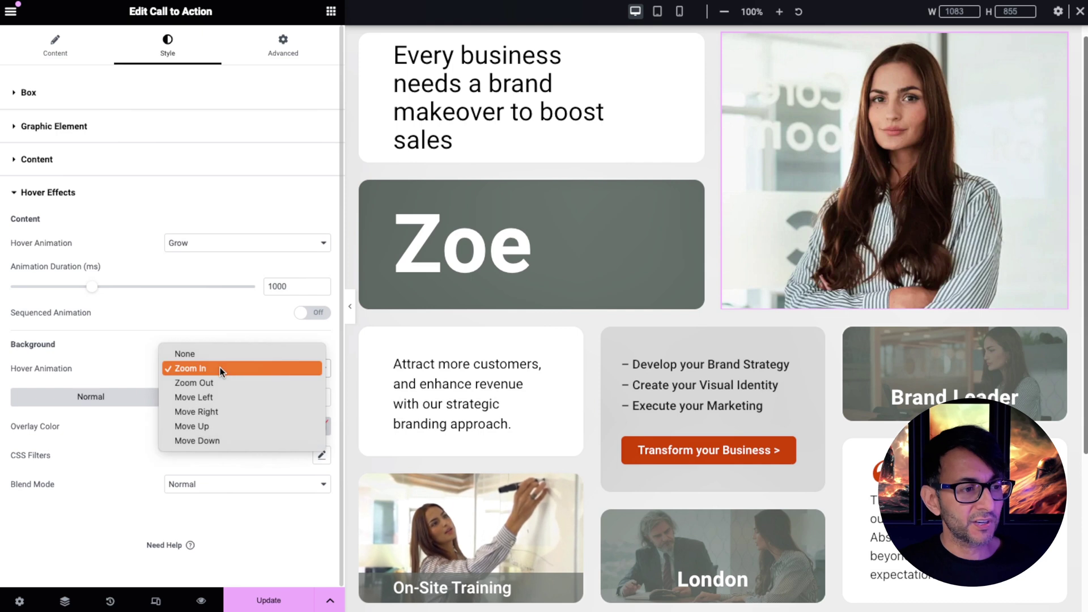
click(220, 368)
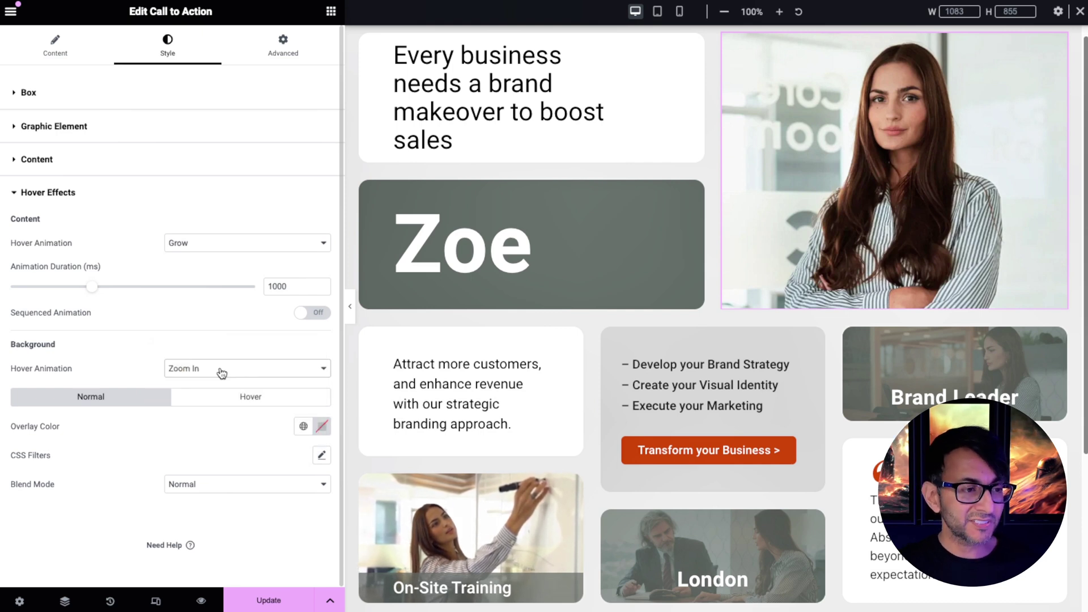
Step: Make the hover overlay fully transparent and set the border radius to 15
click(249, 396)
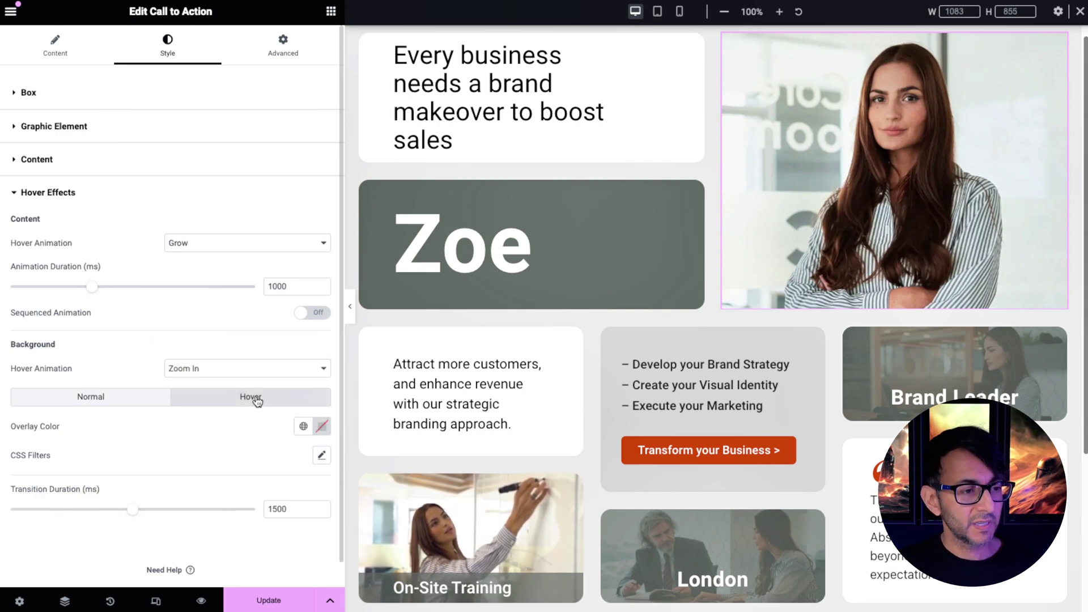
click(321, 428)
drag(400, 374, 224, 374)
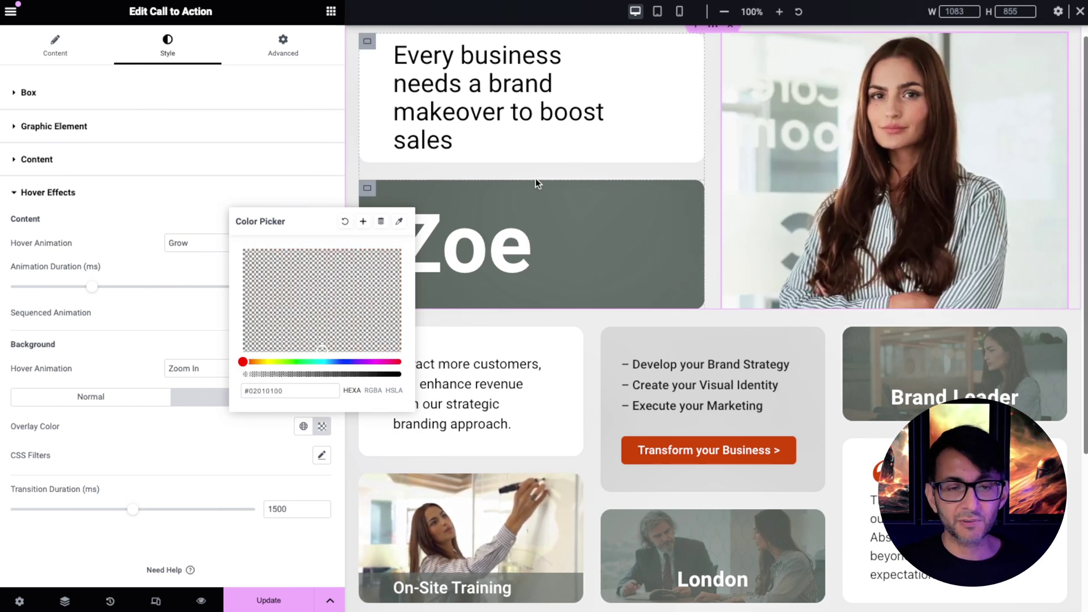
click(167, 70)
click(289, 51)
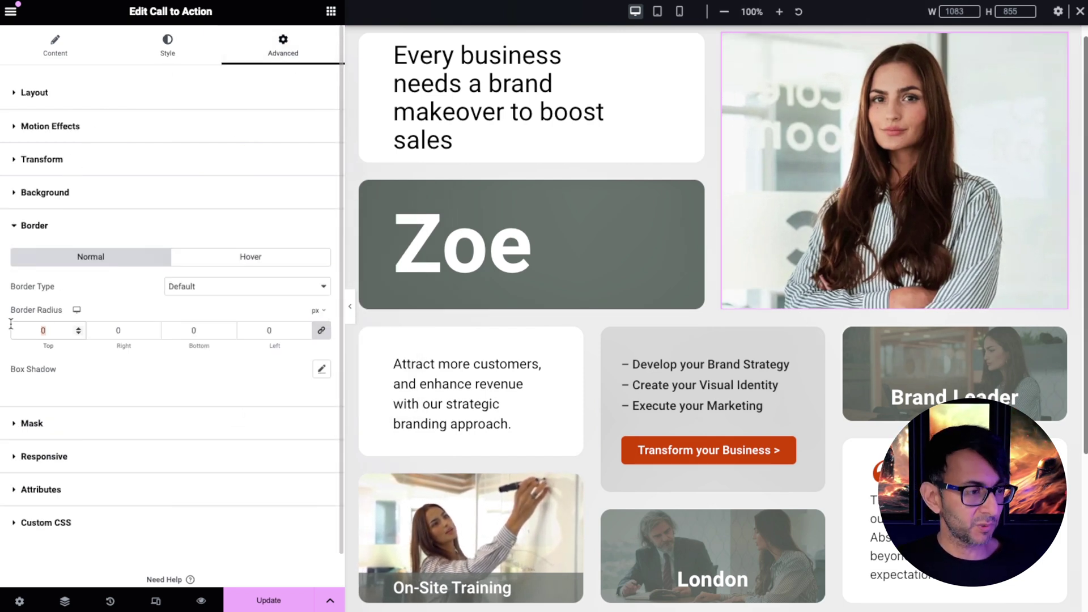
text(15)
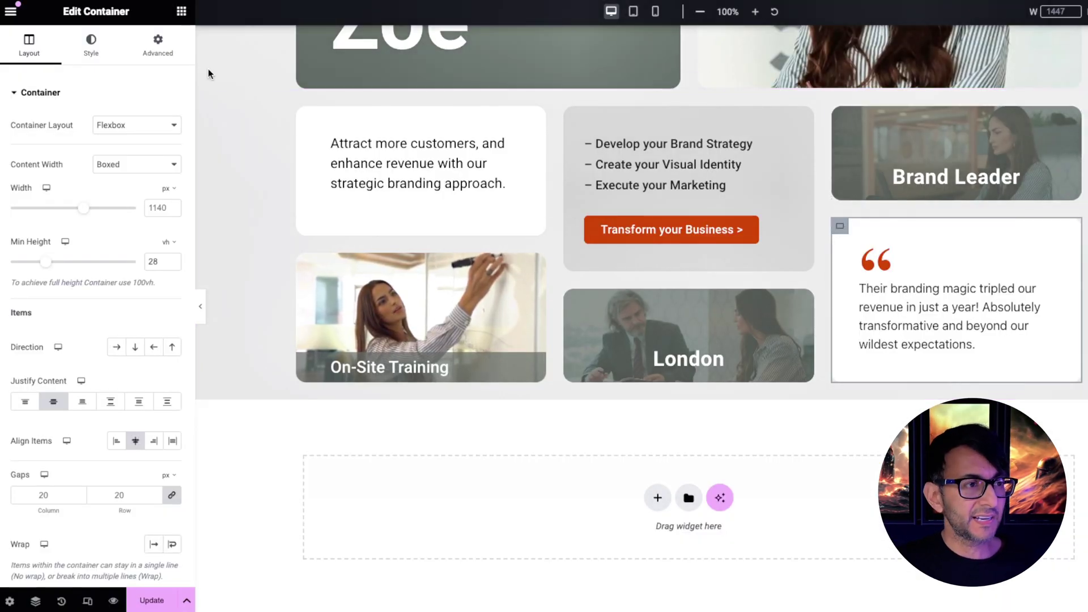
Step: Insert a plus-circle icon below the testimonial quote and start setting its size
click(181, 11)
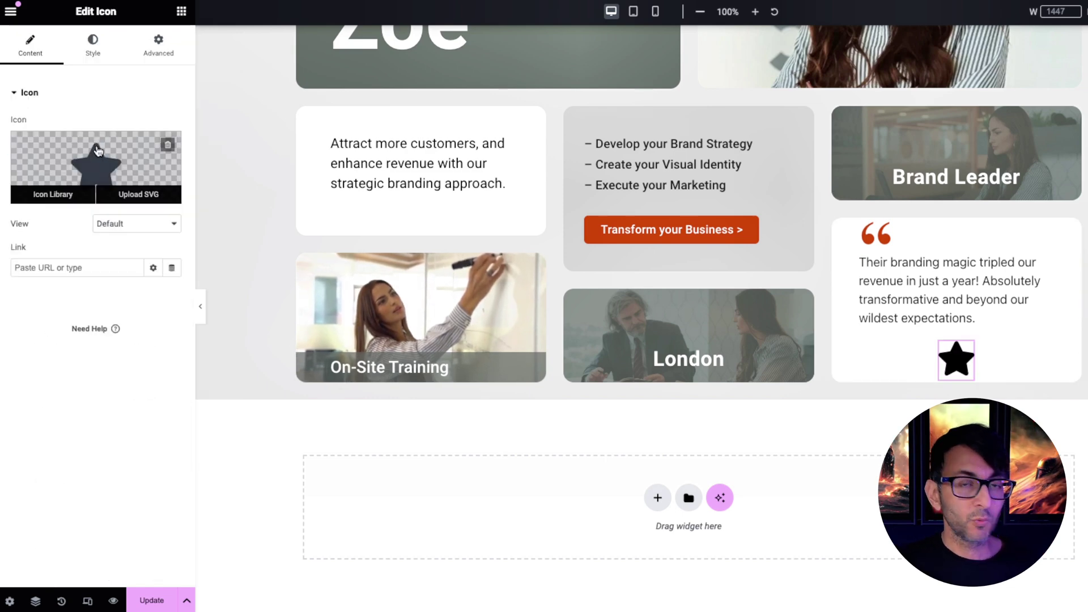
click(54, 189)
text(plus)
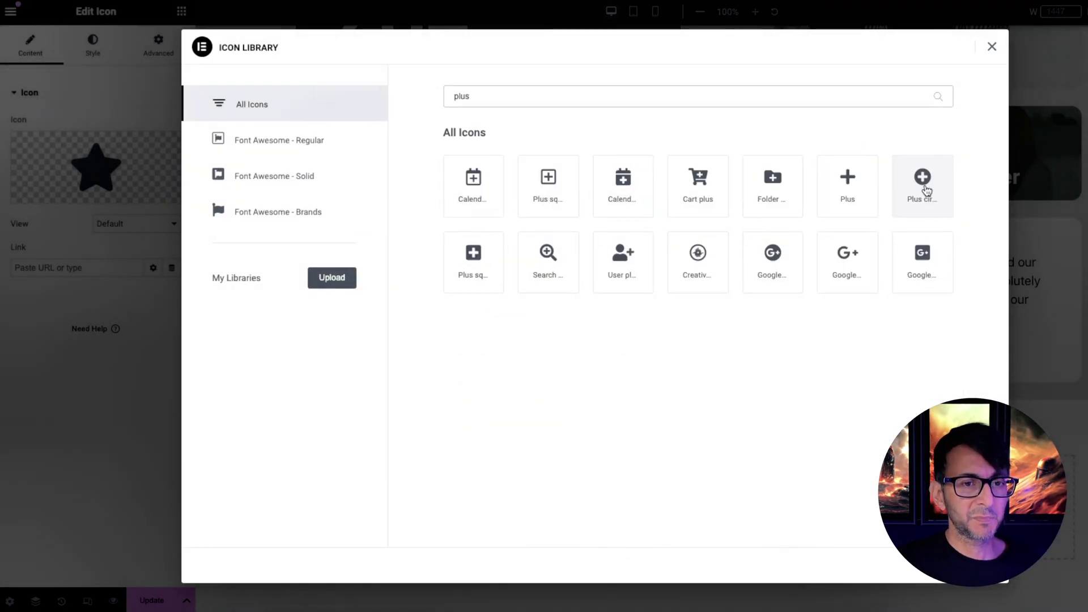
click(929, 181)
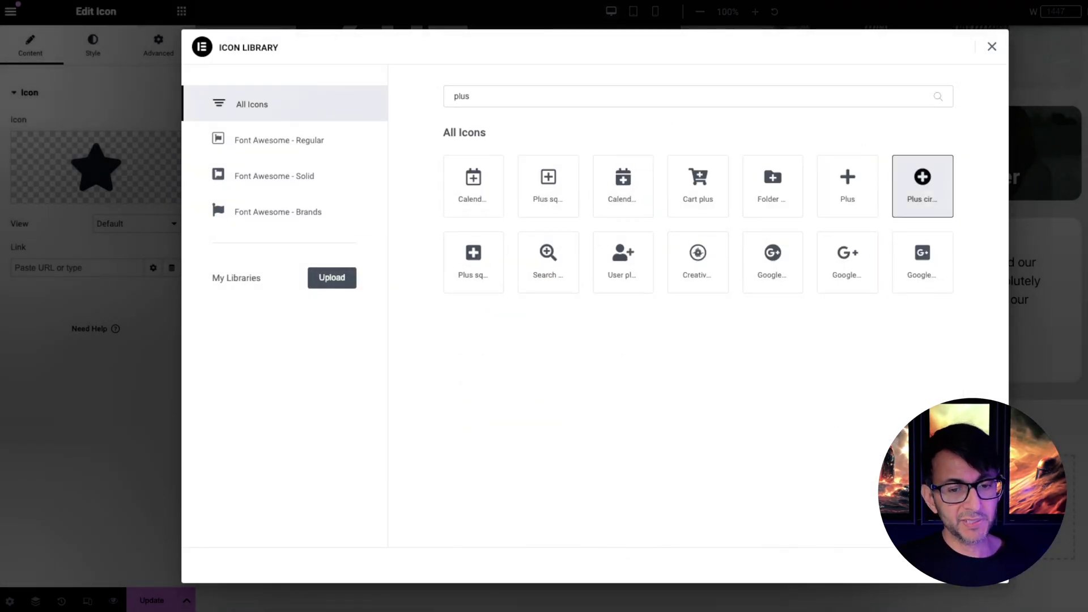
click(971, 565)
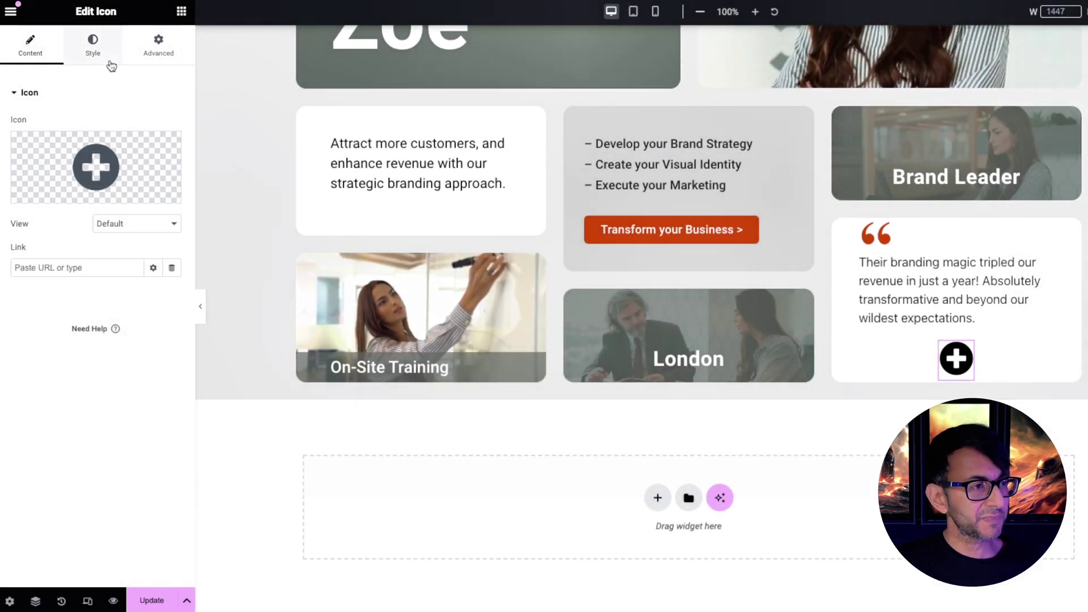
click(94, 46)
click(153, 234)
Step: Set the icon size to 30 px and position it absolutely, anchored right and bottom
text(30)
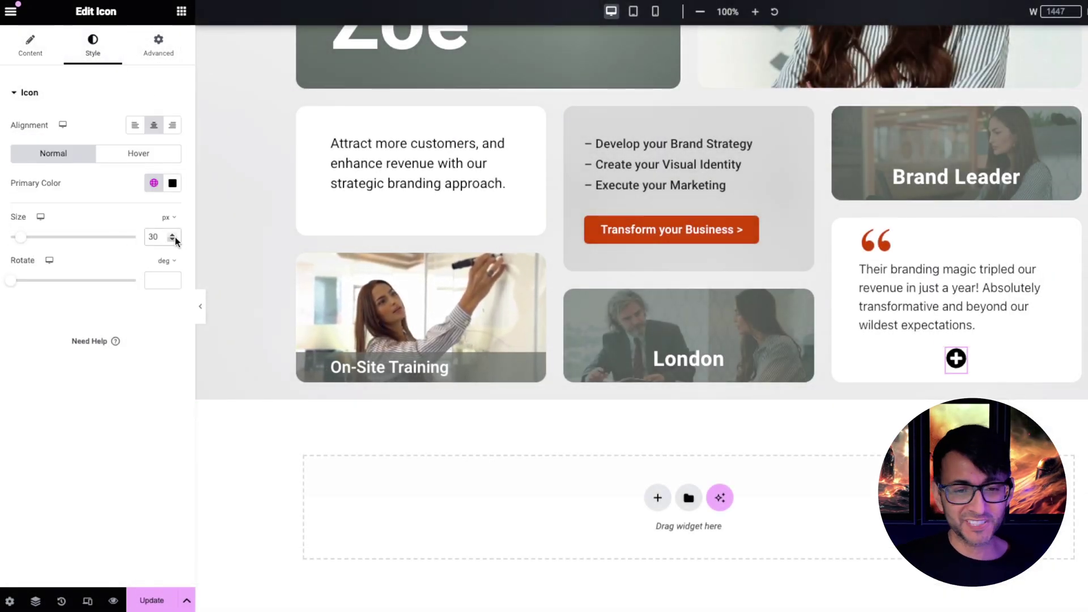
click(158, 46)
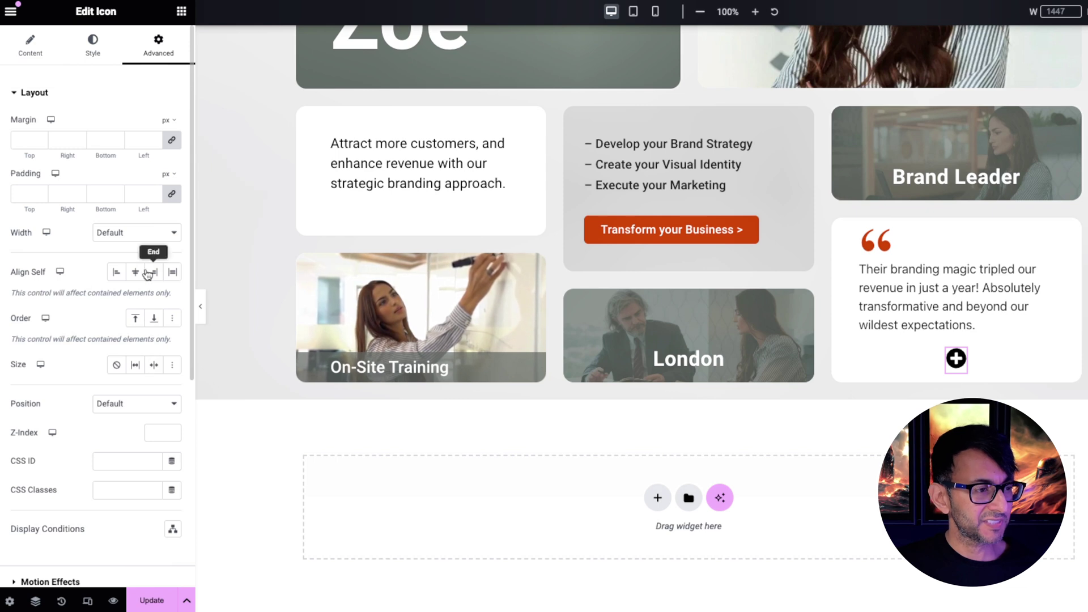
click(136, 403)
click(136, 423)
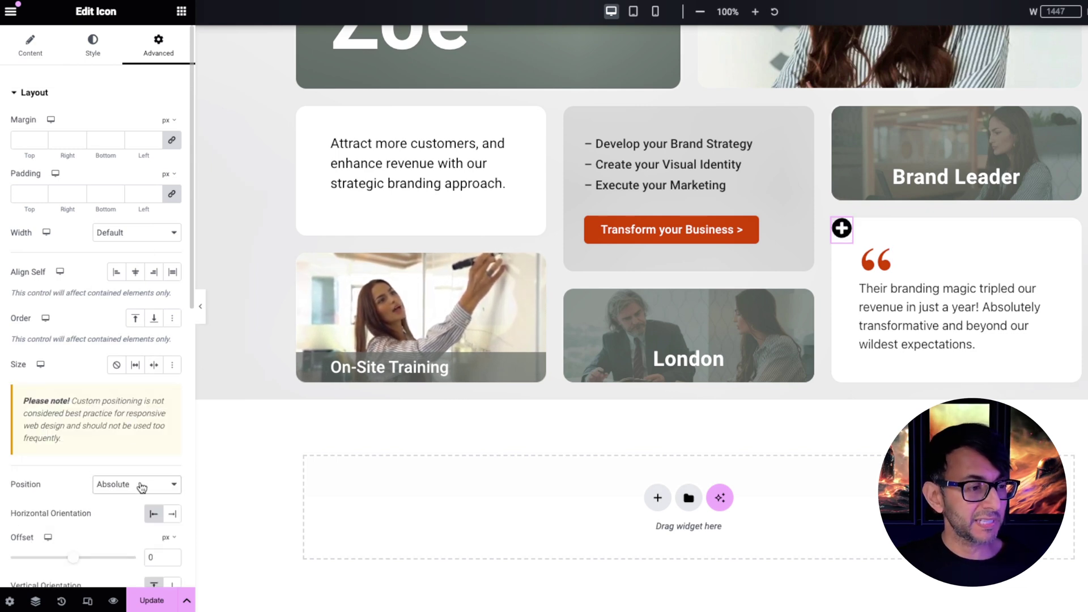
click(172, 500)
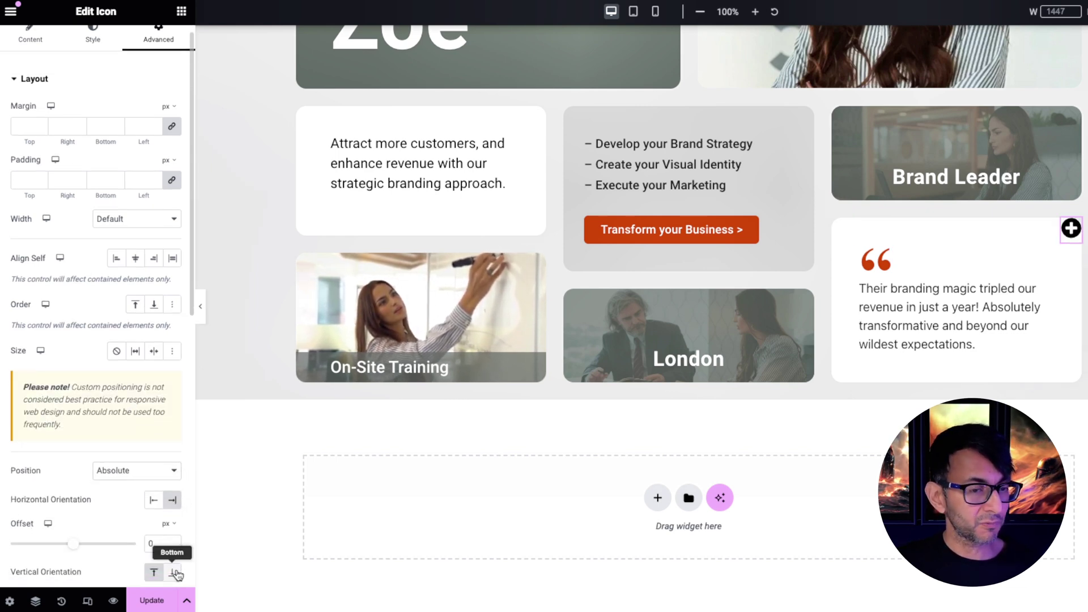
click(171, 572)
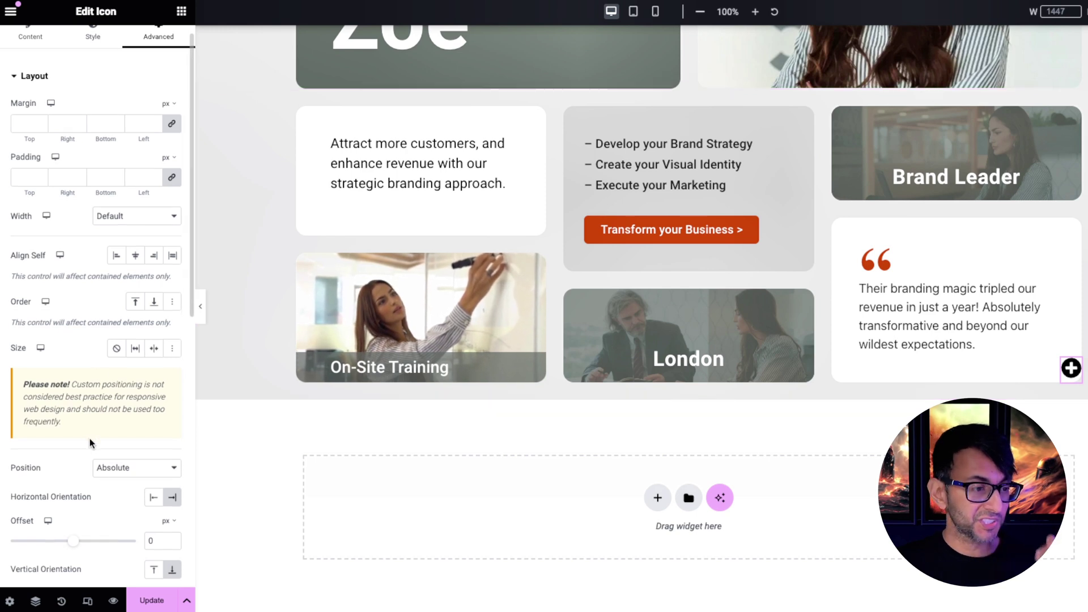
Step: Offset the plus icon 15 px horizontally and 5 px vertically
scroll(89, 437, down, 2)
scroll(154, 546, up, 1)
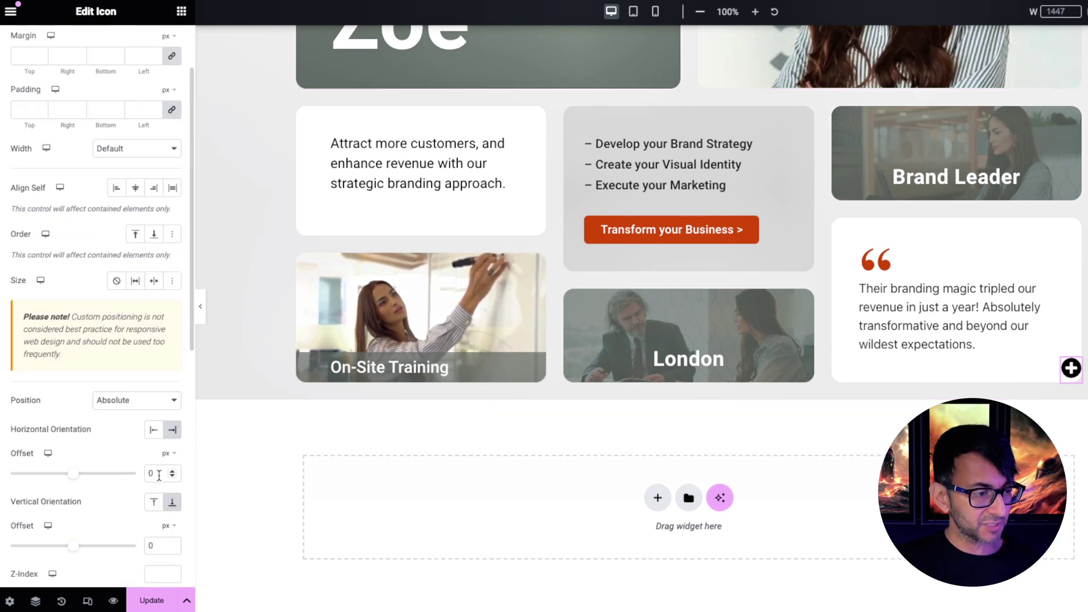
text(15)
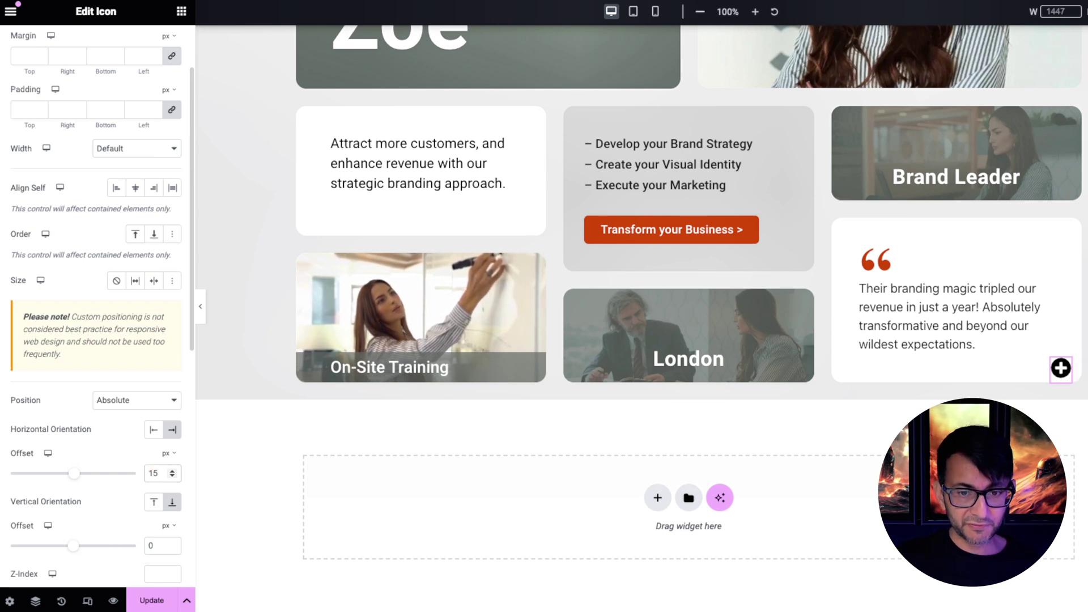
key(Tab)
text(5)
Step: Give the plus icon the CSS ID icon333
scroll(94, 483, down, 7)
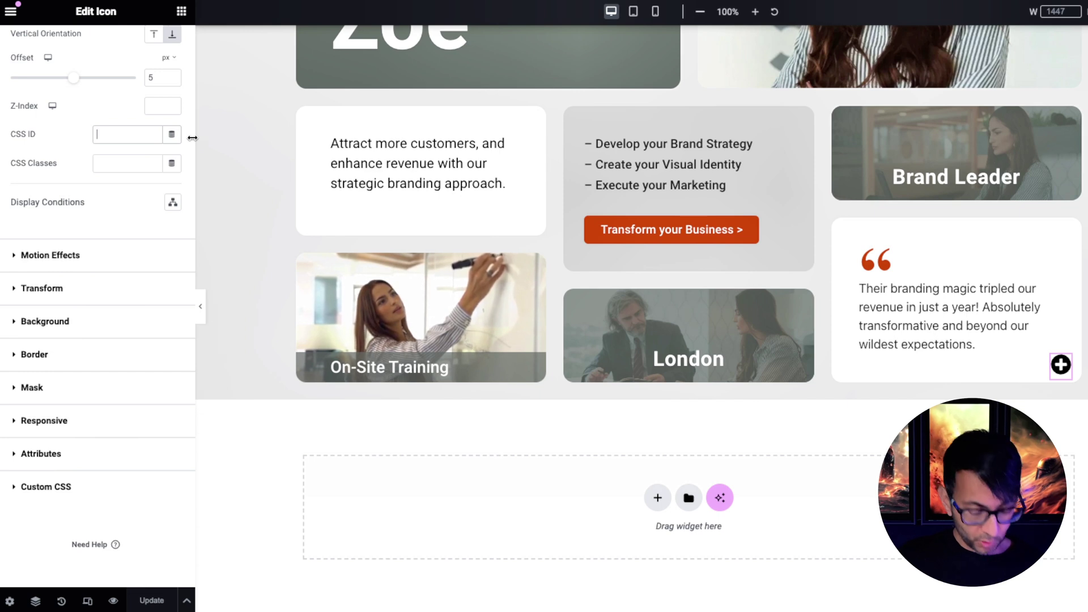
text(icon333)
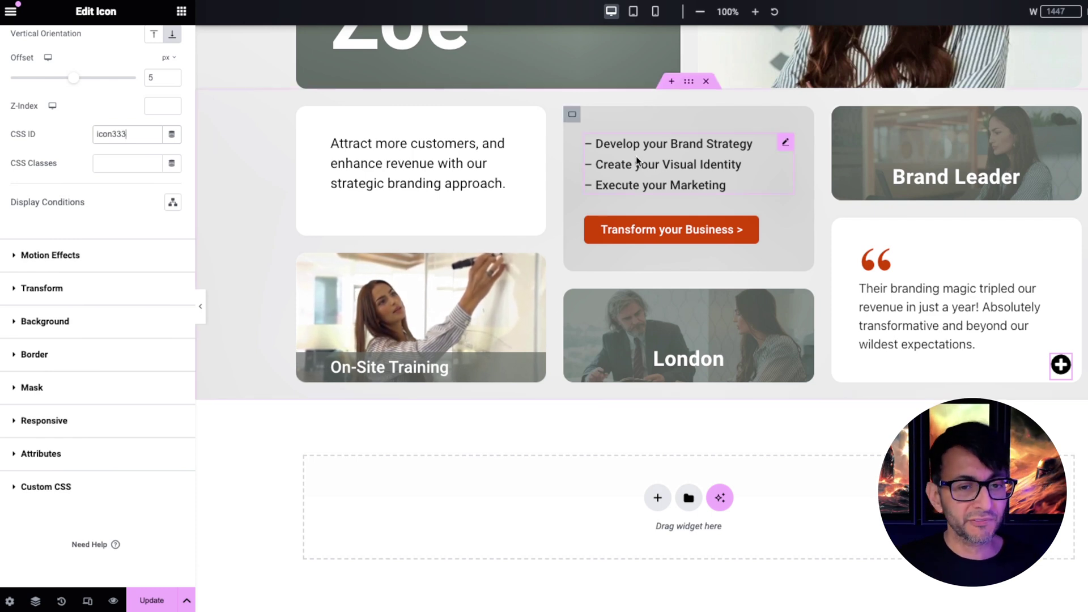
click(840, 227)
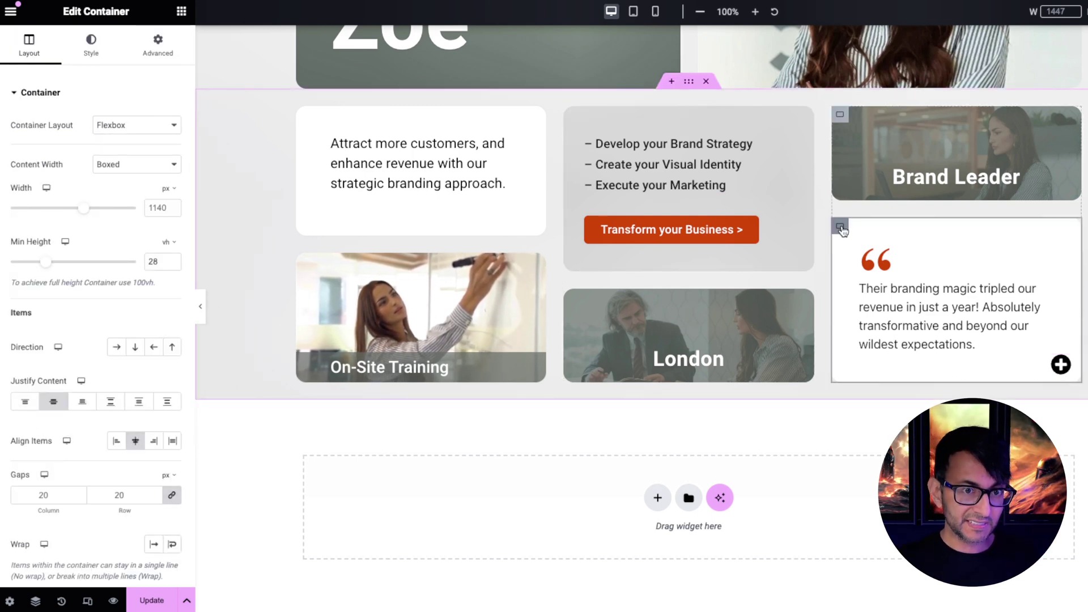
Step: Using the Navigator, give Child 3's testimonial container the CSS ID Cont333
click(35, 601)
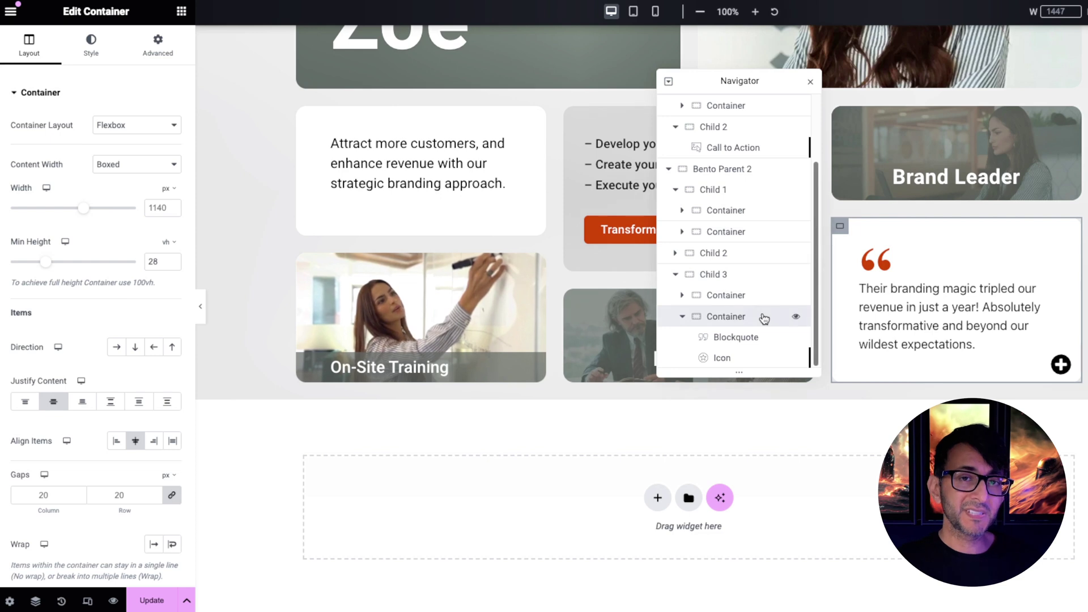
click(752, 284)
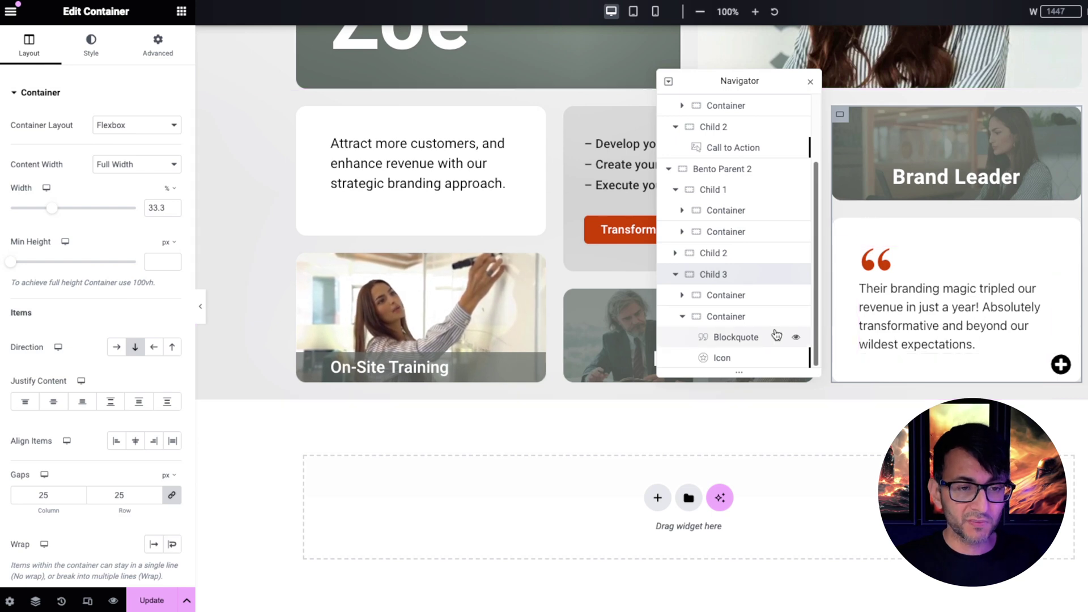
click(734, 317)
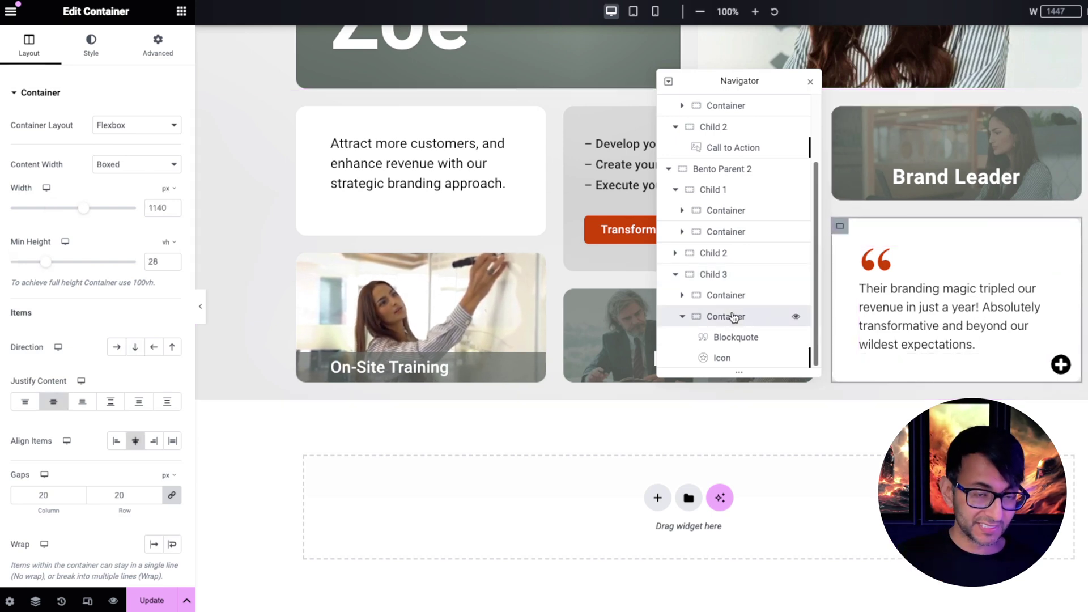
click(159, 51)
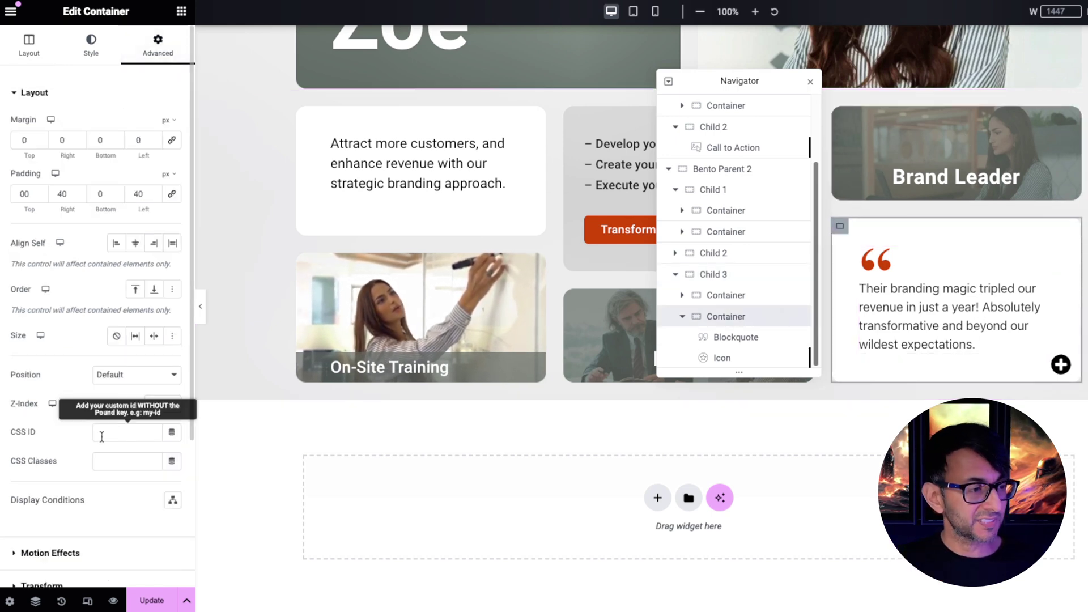
text(Cont333)
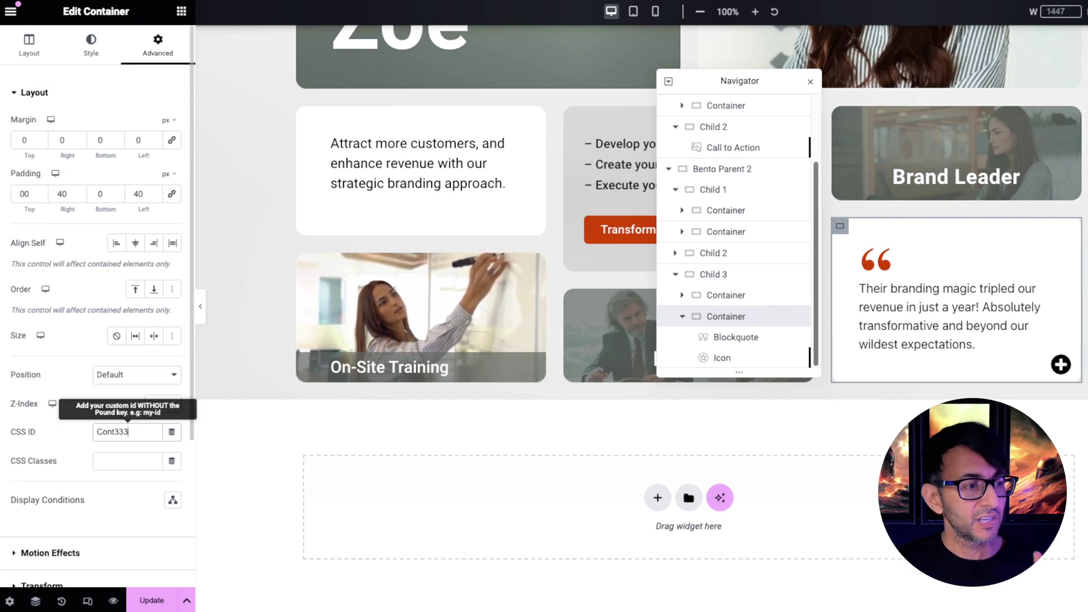
right_click(841, 226)
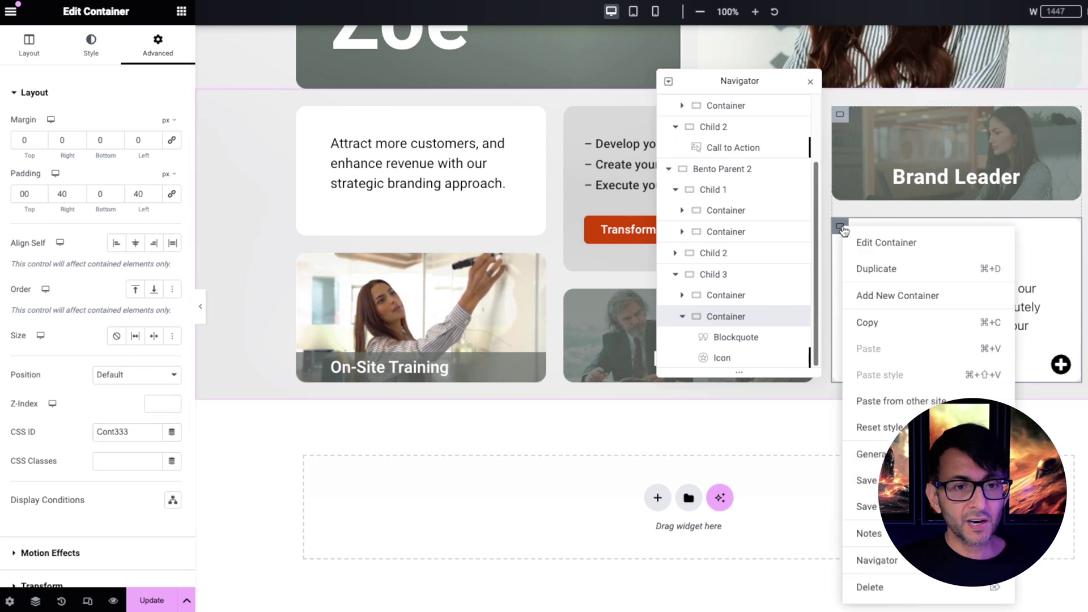
Step: Duplicate the testimonial card and set the copy's container CSS ID to Cont444
click(878, 269)
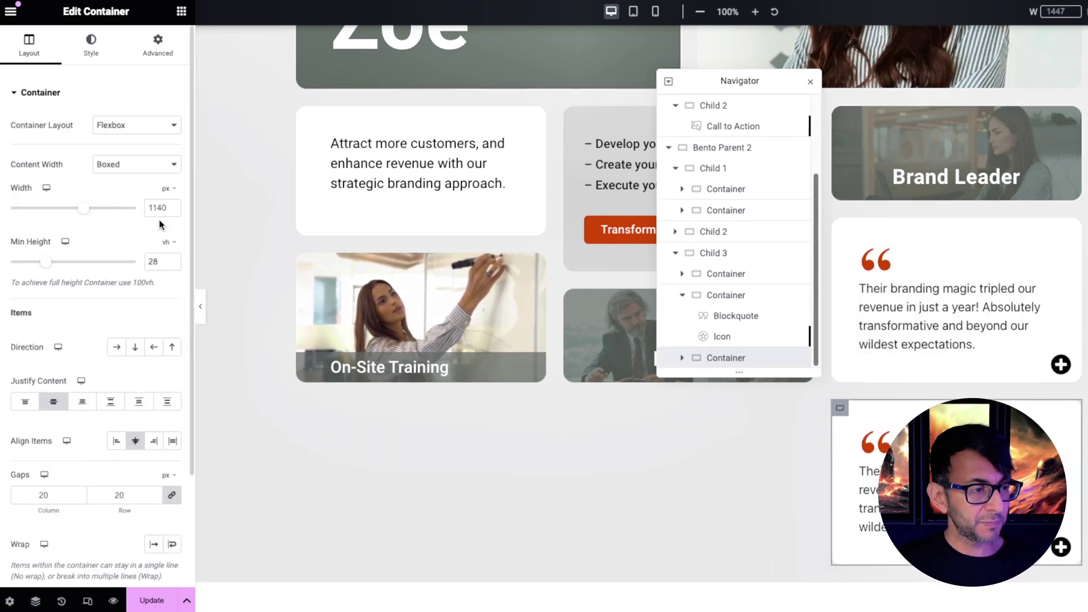
click(156, 54)
scroll(449, 357, down, 3)
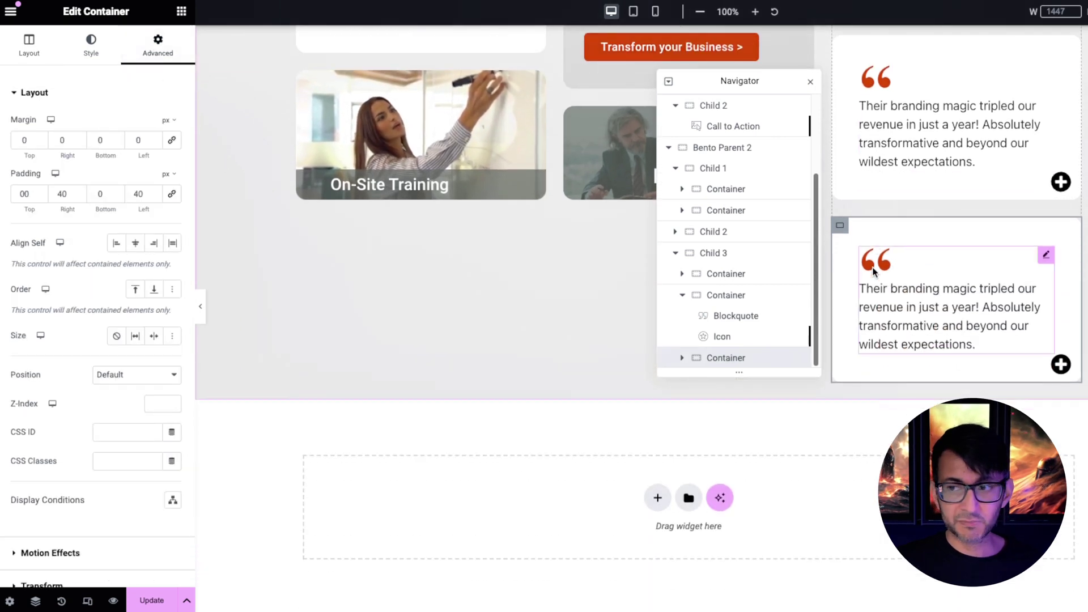
click(119, 433)
text(Cont444)
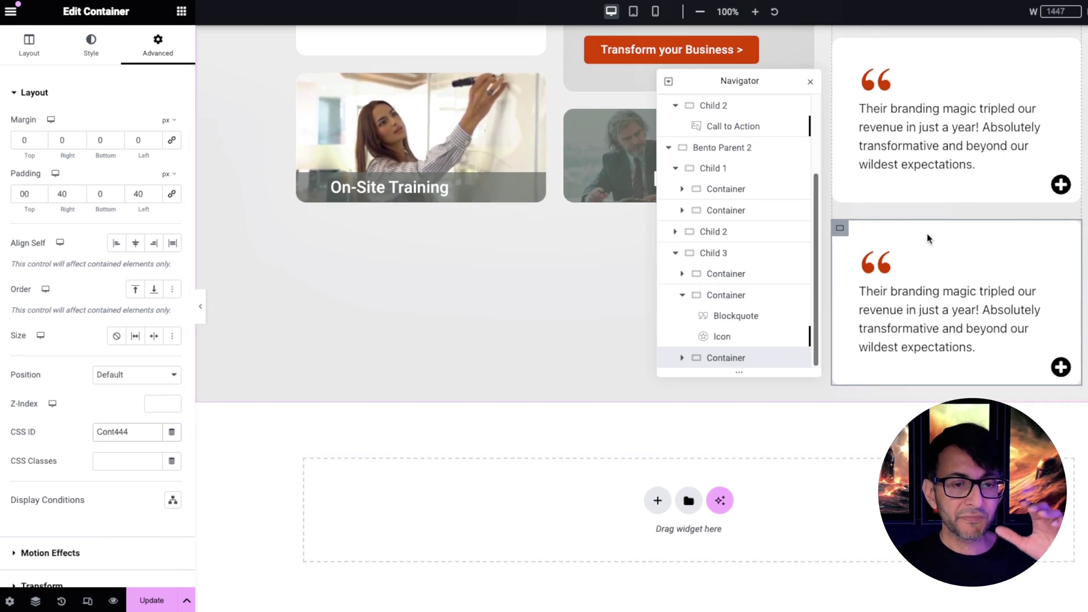
Step: Unlink Child 3's gap values and set its row gap to 0, keeping column gap 25
scroll(921, 249, up, 3)
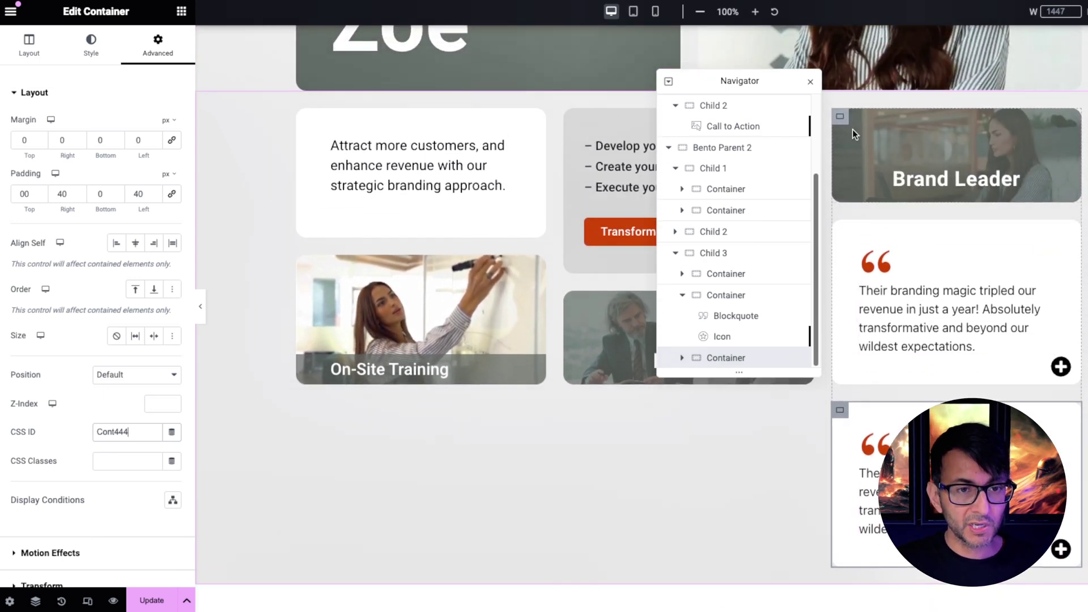
click(735, 258)
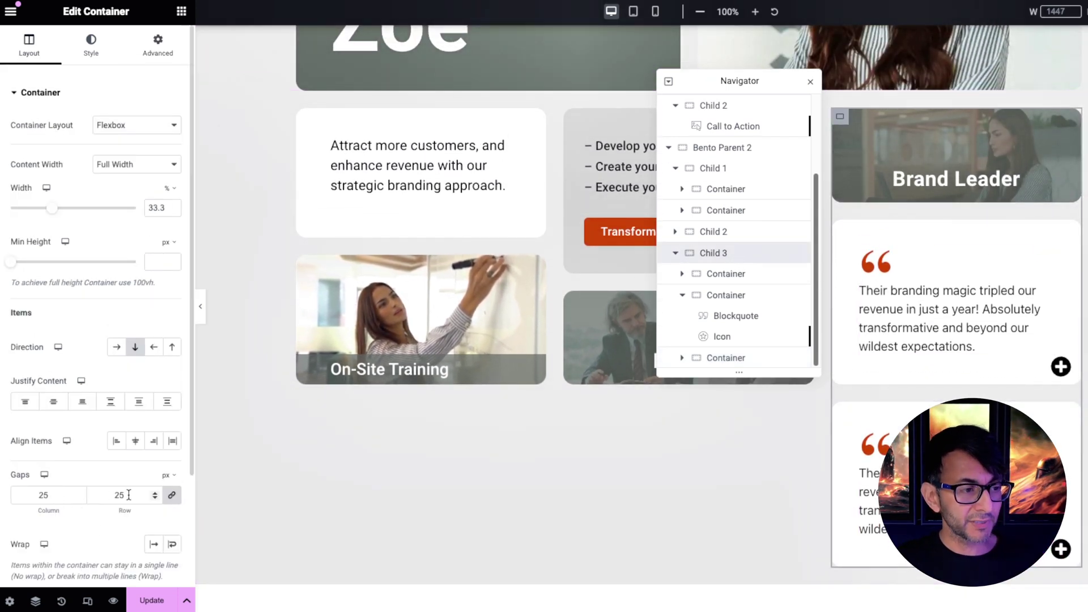
click(170, 496)
double_click(119, 495)
text(0)
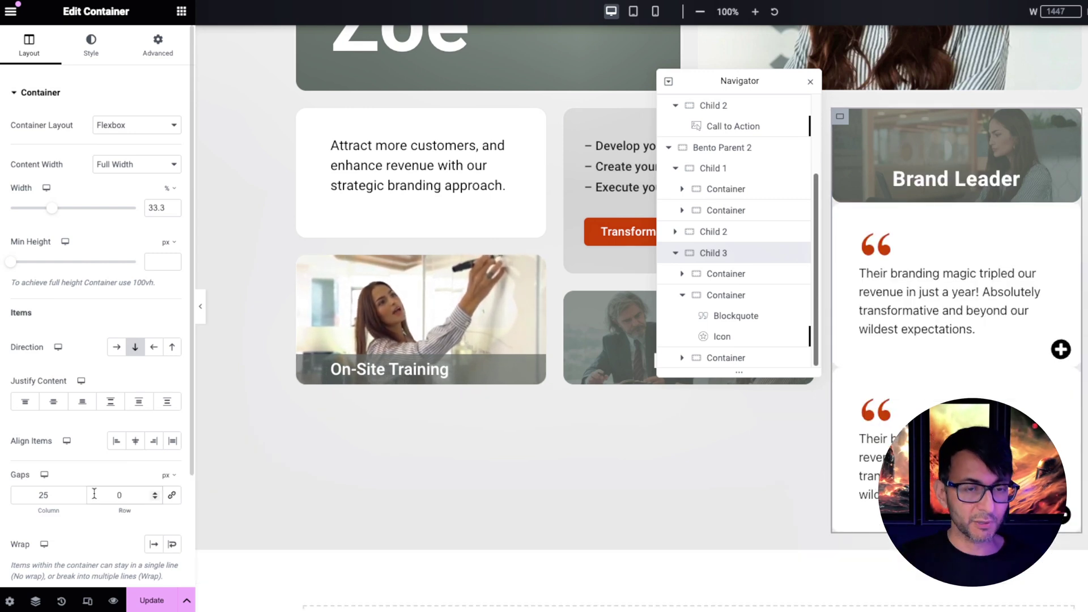
click(964, 298)
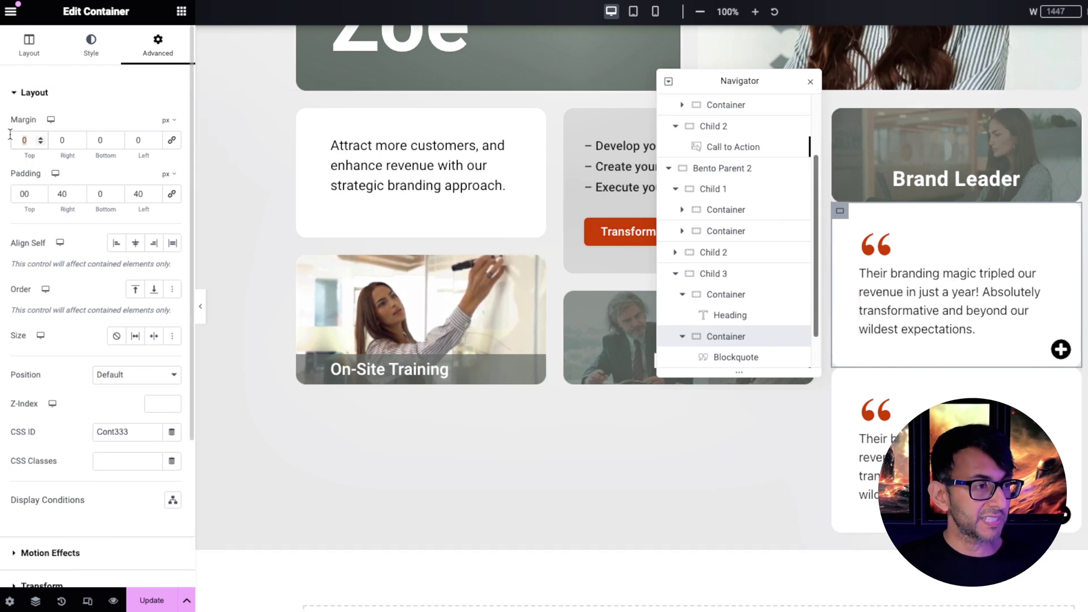
Step: Give both testimonial containers, Cont333 and Cont444, a 25 px top margin
text(25)
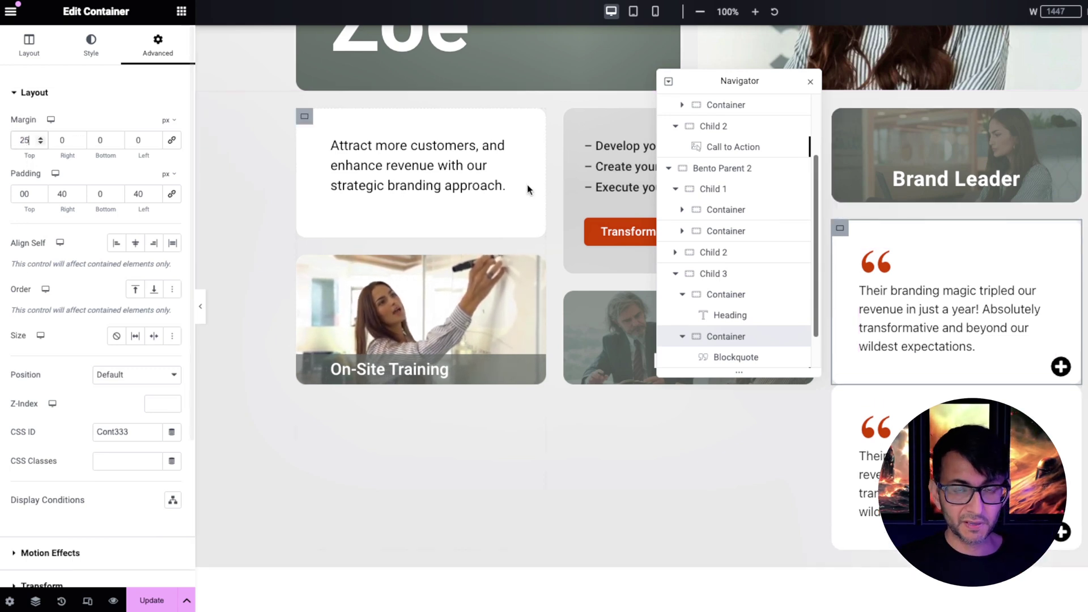
click(839, 394)
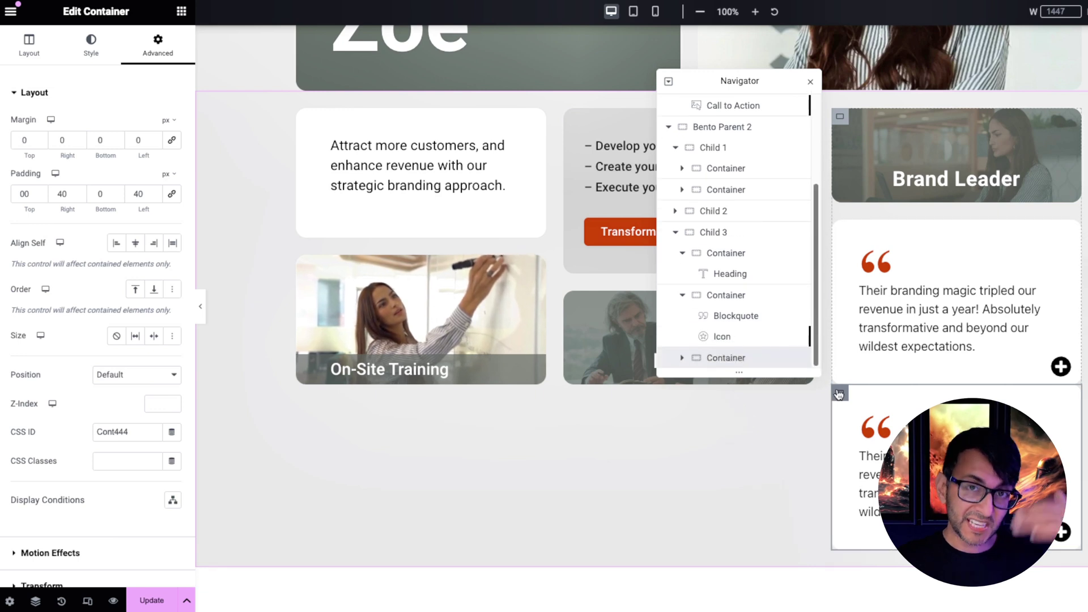
scroll(837, 372, down, 1)
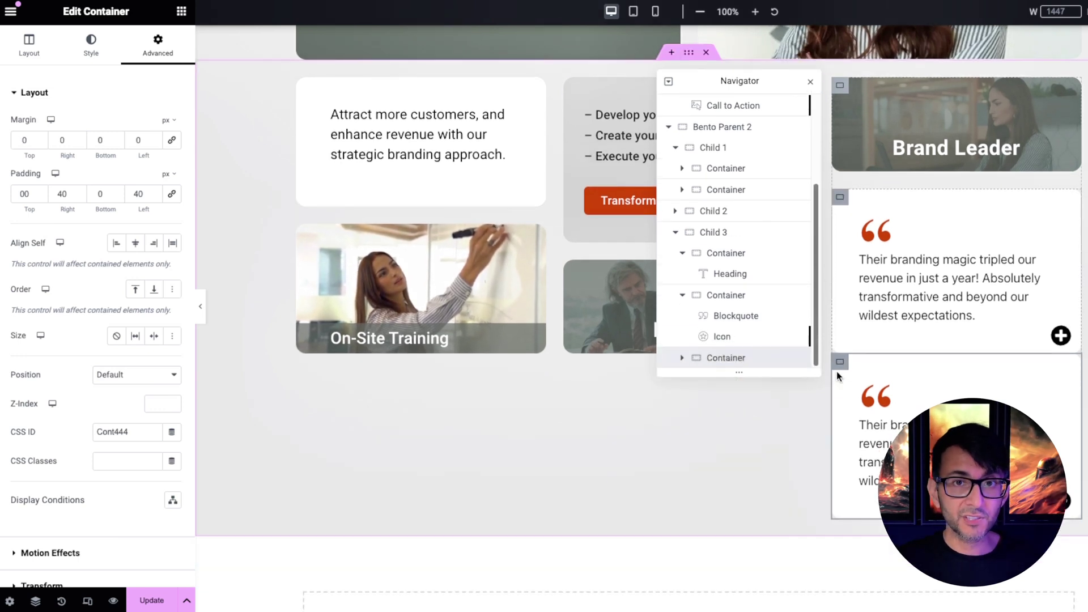
double_click(24, 140)
text(25)
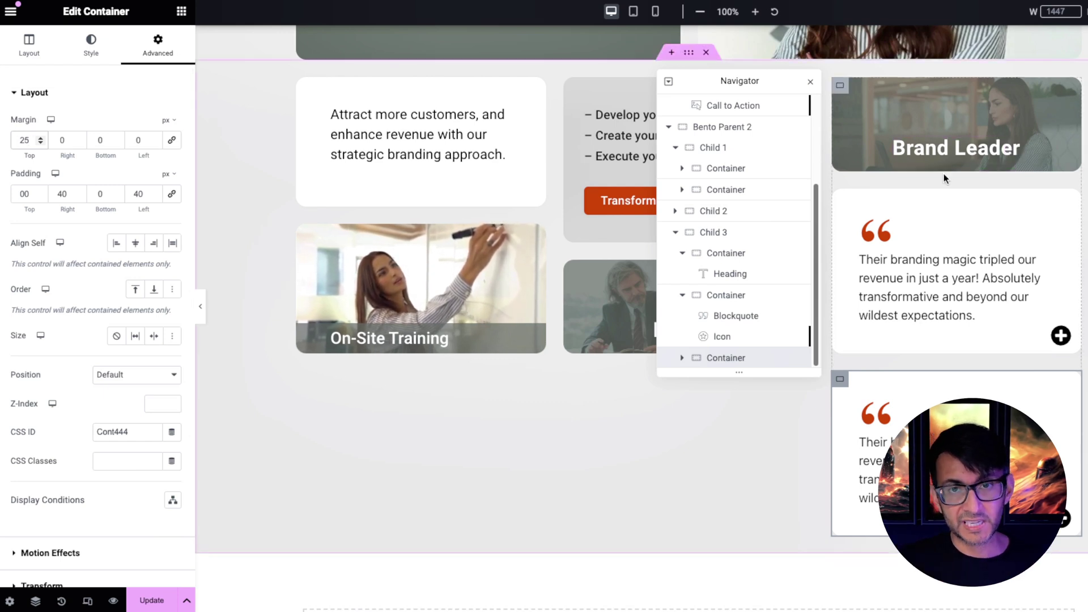
scroll(945, 172, down, 5)
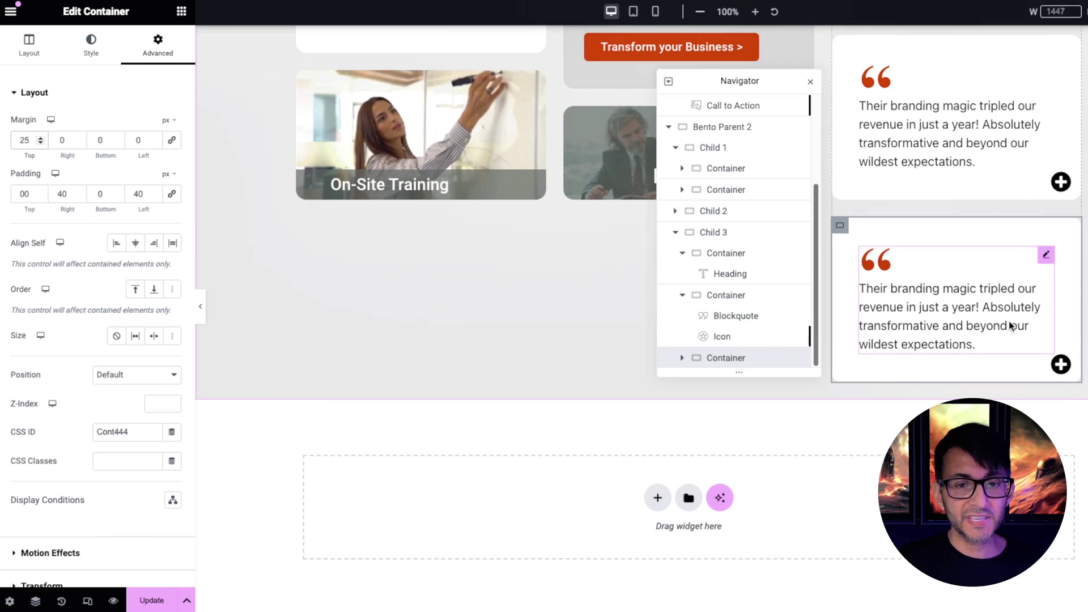
right_click(1061, 365)
Step: Undo the Blockquote conversion to restore the LondonVR Text Editor, then open its container's Style settings
click(1070, 566)
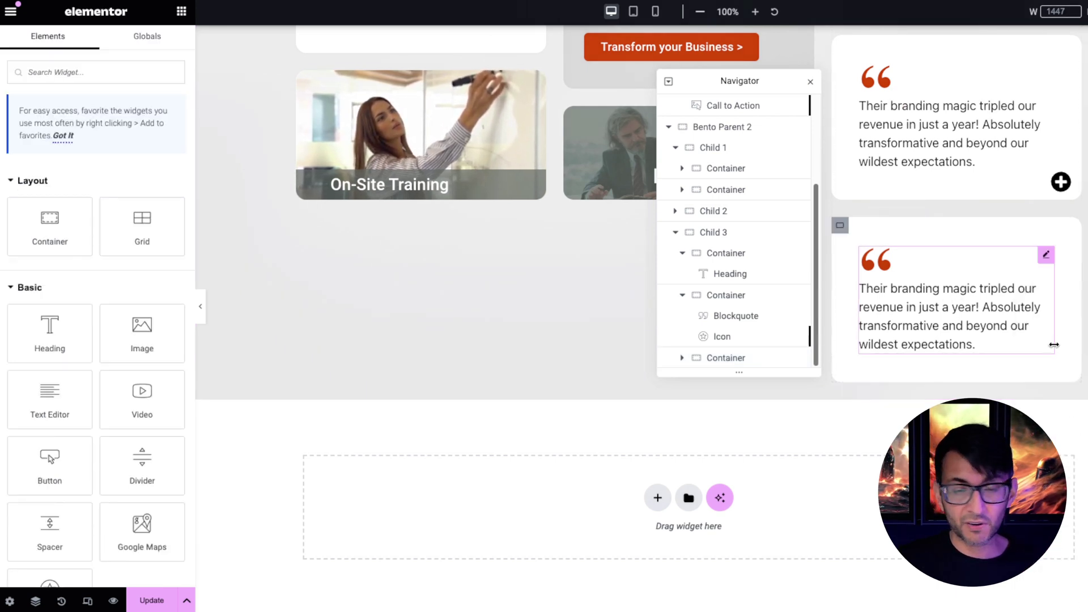
click(951, 275)
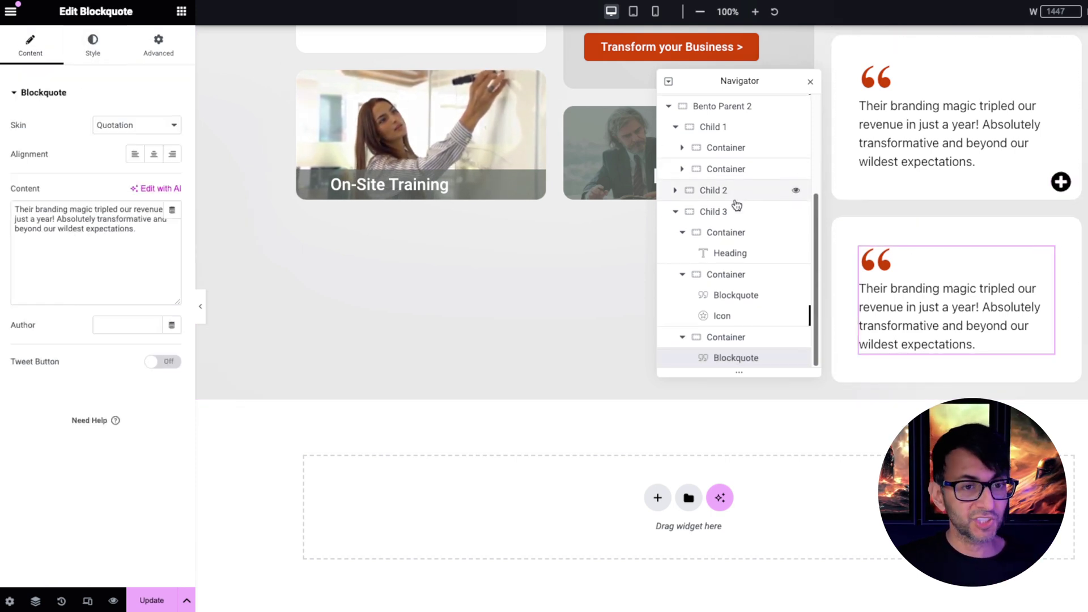
key(ctrl+z)
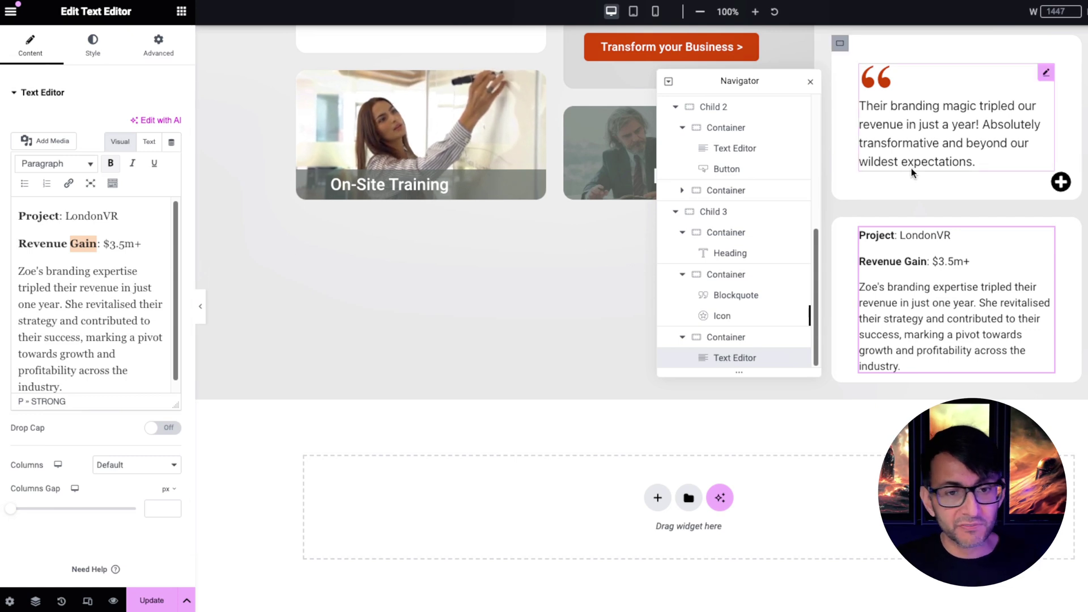
click(840, 226)
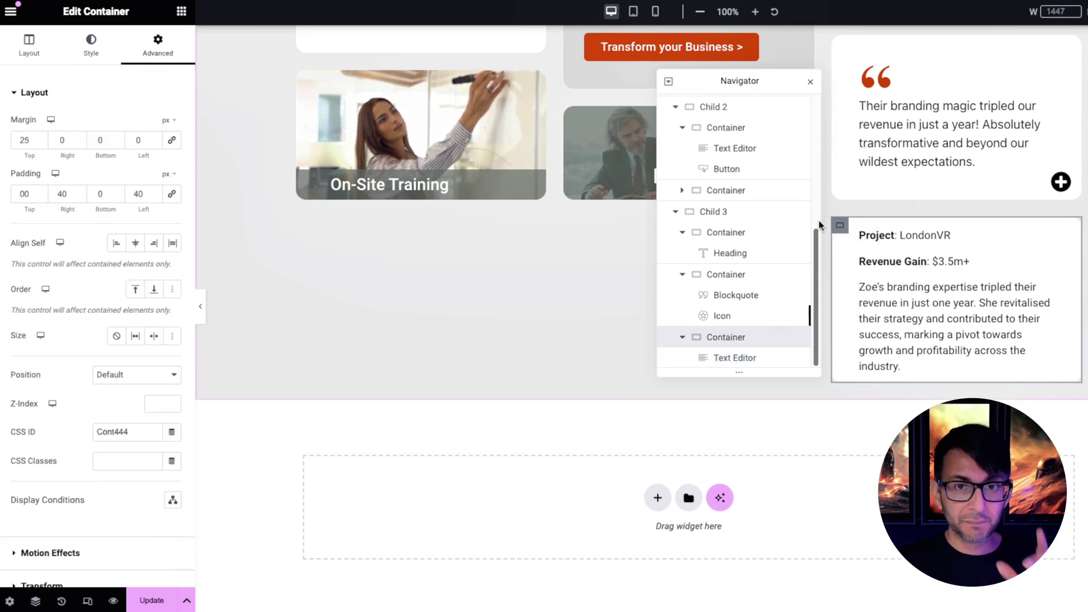
click(91, 44)
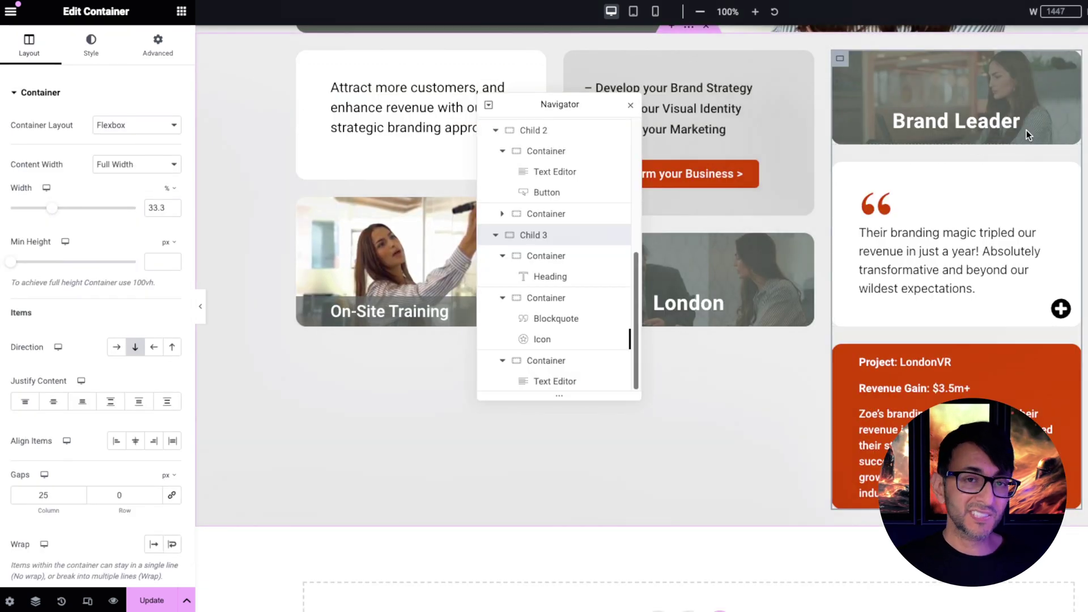
Step: Add an HTML widget at the top of Child 3 and paste the CSS/JS toggle code
click(180, 12)
text(html)
drag(49, 193, 923, 57)
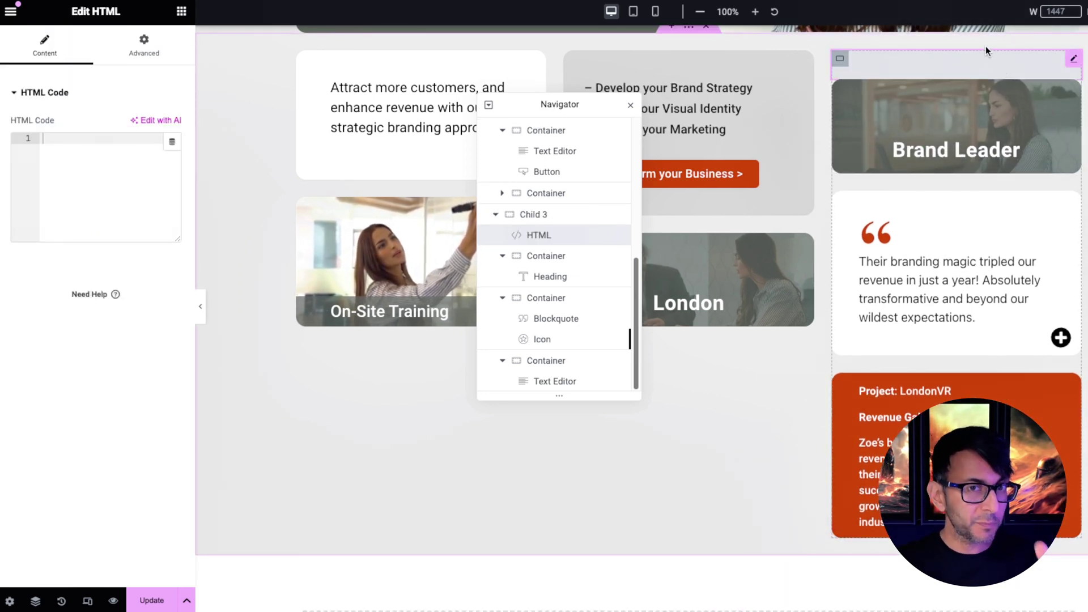
key(ctrl+v)
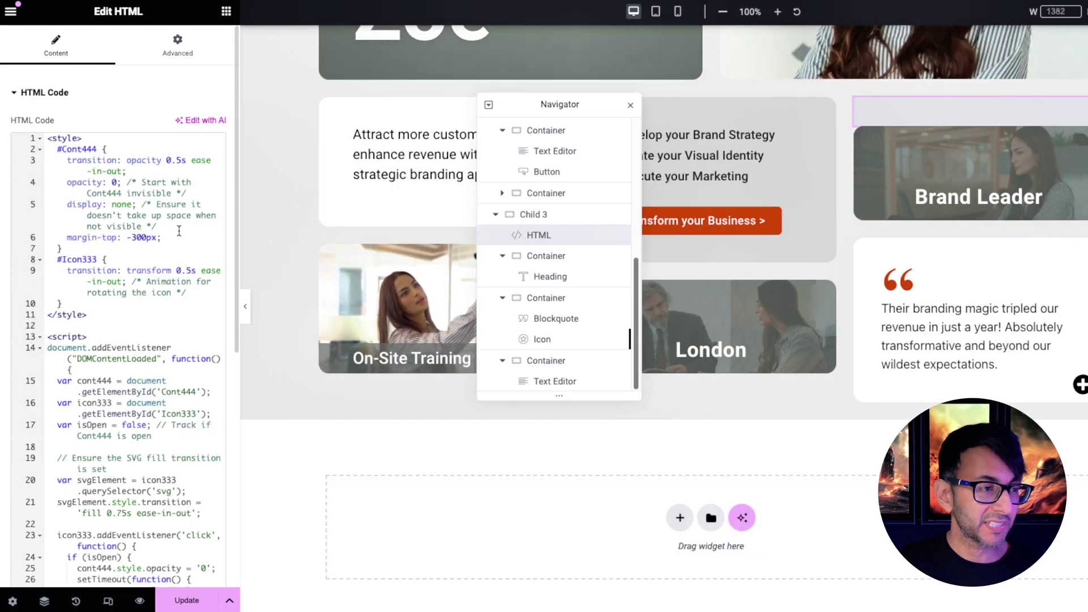
Step: Widen the code editor to read the margin-top line, then check the testimonial container
click(179, 230)
drag(238, 233, 295, 226)
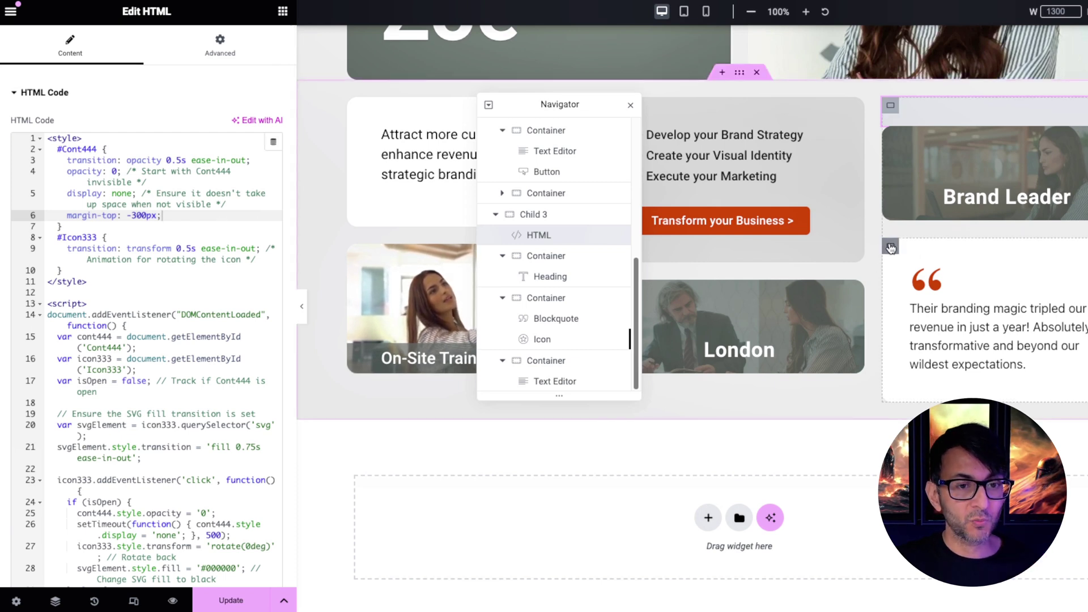
click(891, 248)
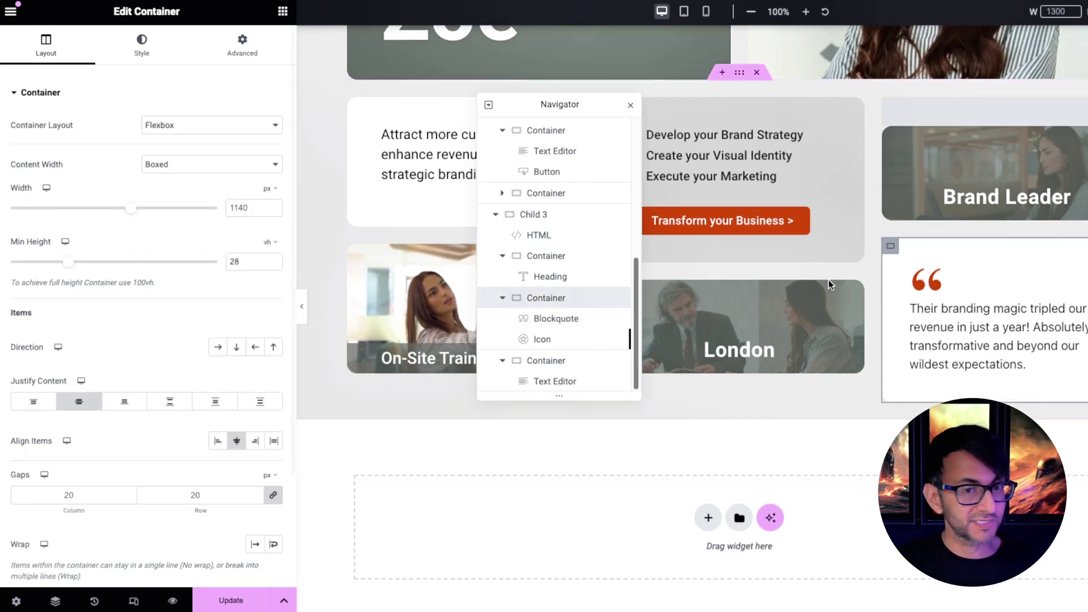
Step: Change line 6's margin-top from -300px to -28vh and check the testimonial container's minimum height
click(961, 107)
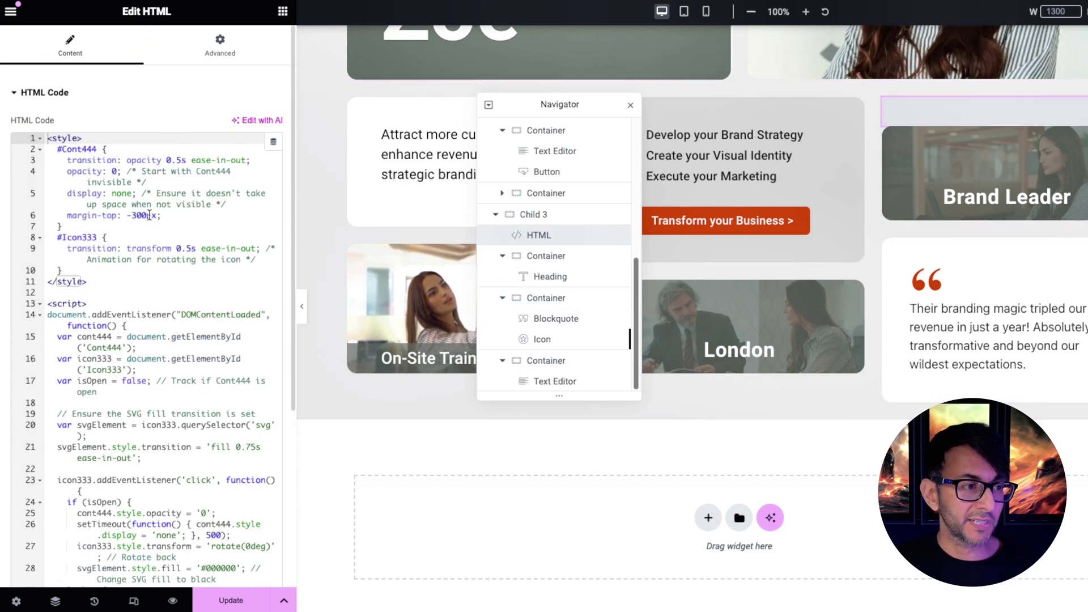
drag(155, 215, 133, 215)
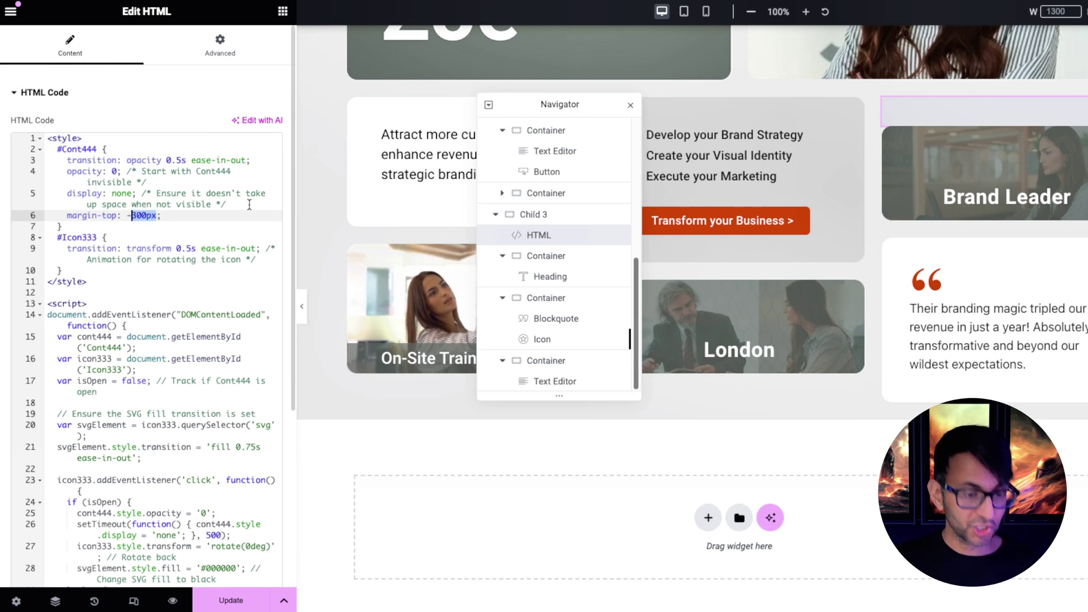
text(28vh)
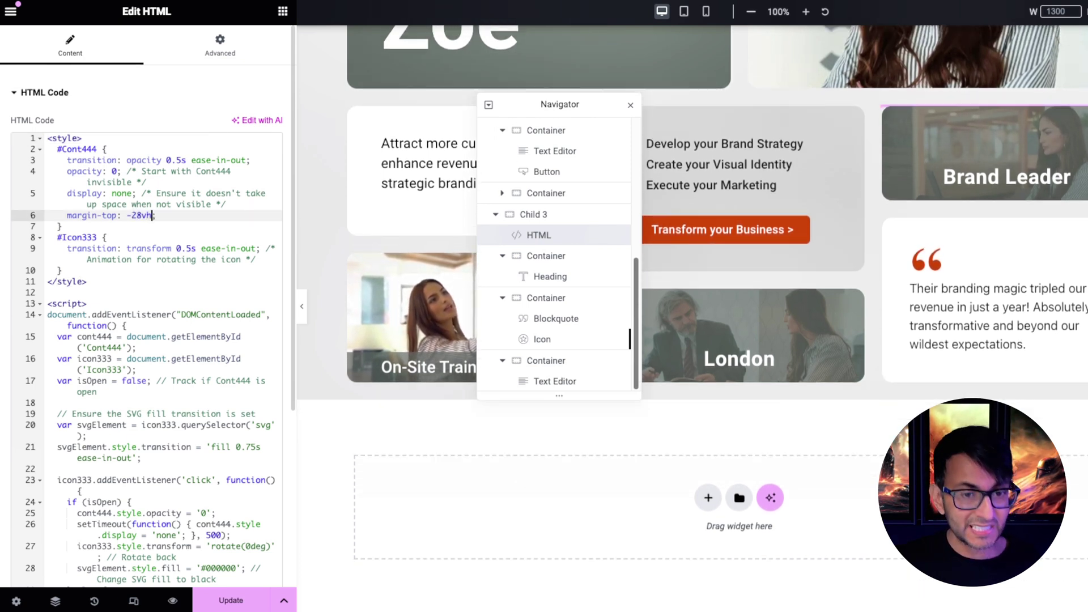
click(891, 247)
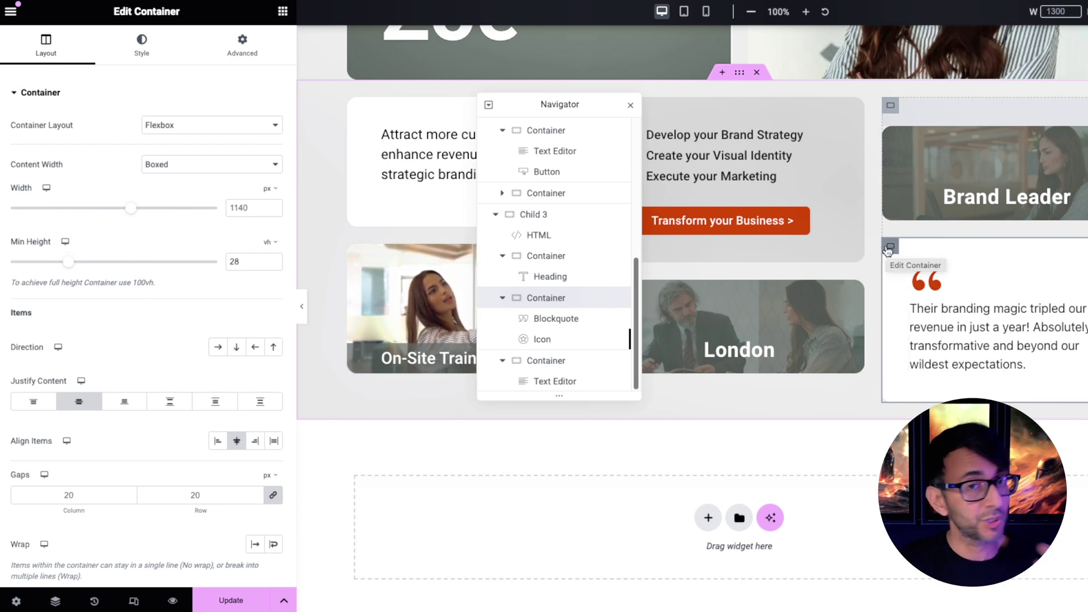
Step: Edit the FF0050 fill colour value on line 33 of the script
click(961, 99)
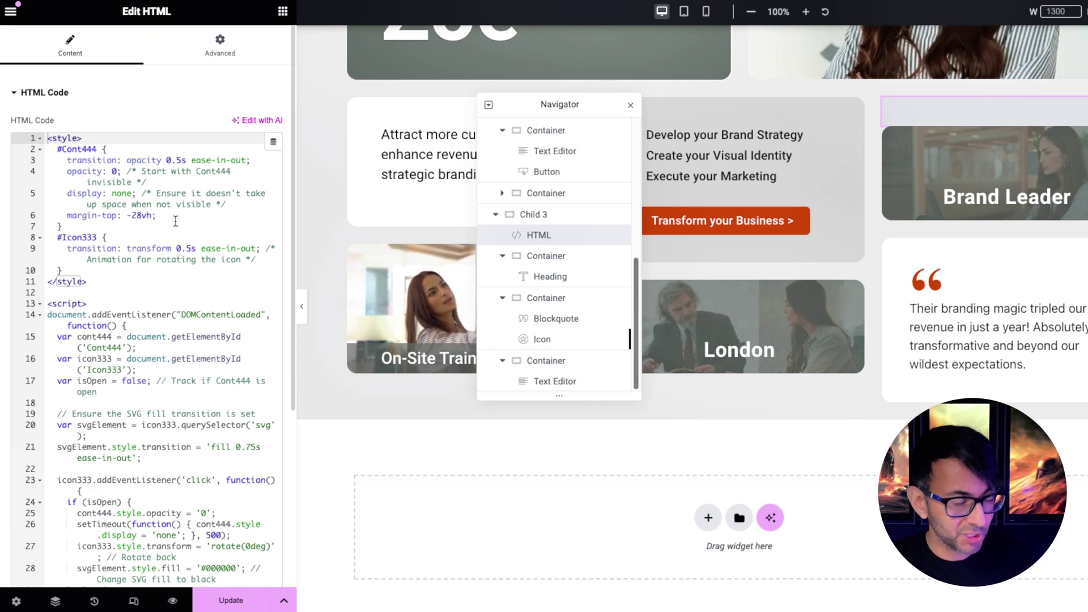
scroll(233, 412, down, 5)
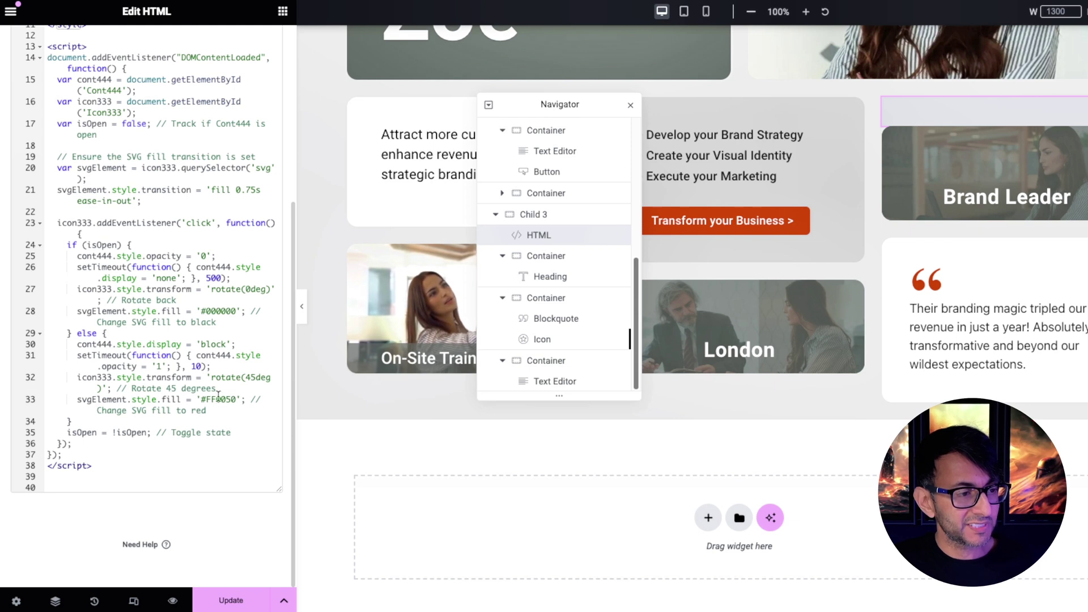
double_click(221, 399)
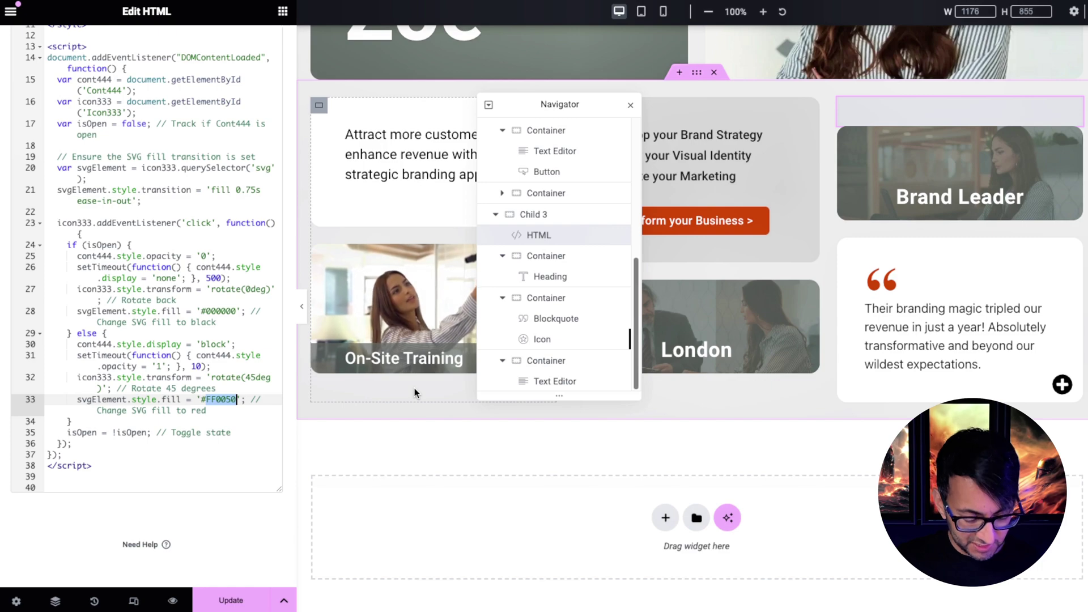
text(000)
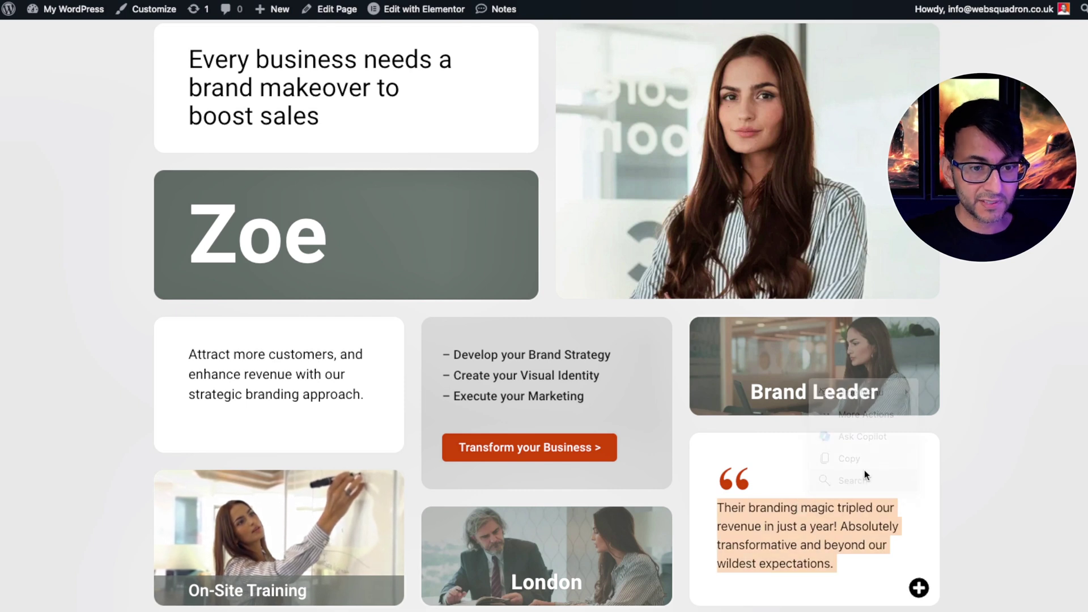
click(920, 589)
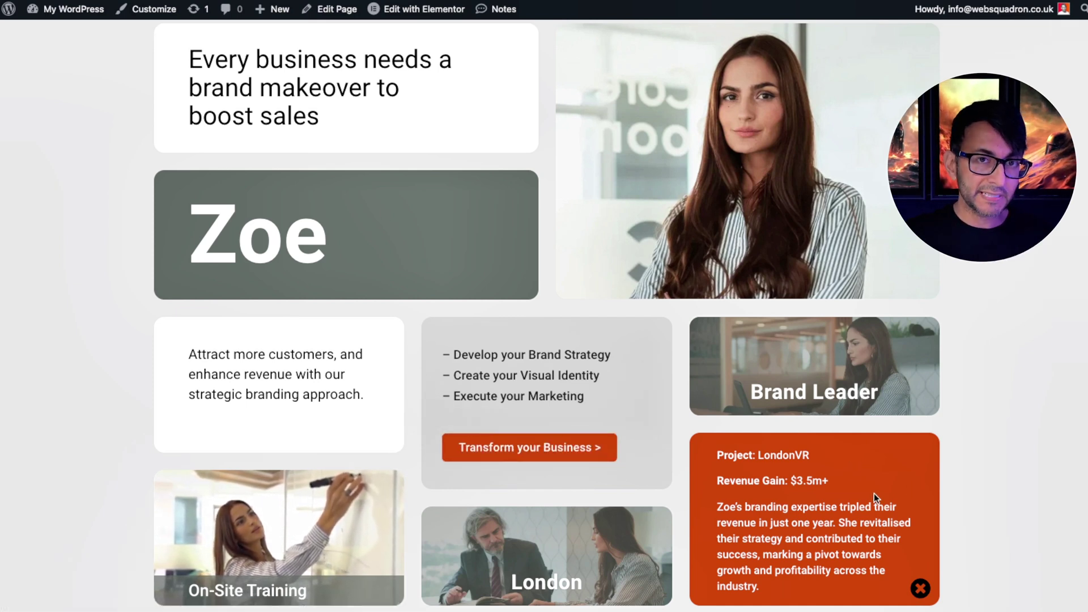
scroll(680, 348, down, 1)
scroll(679, 349, up, 2)
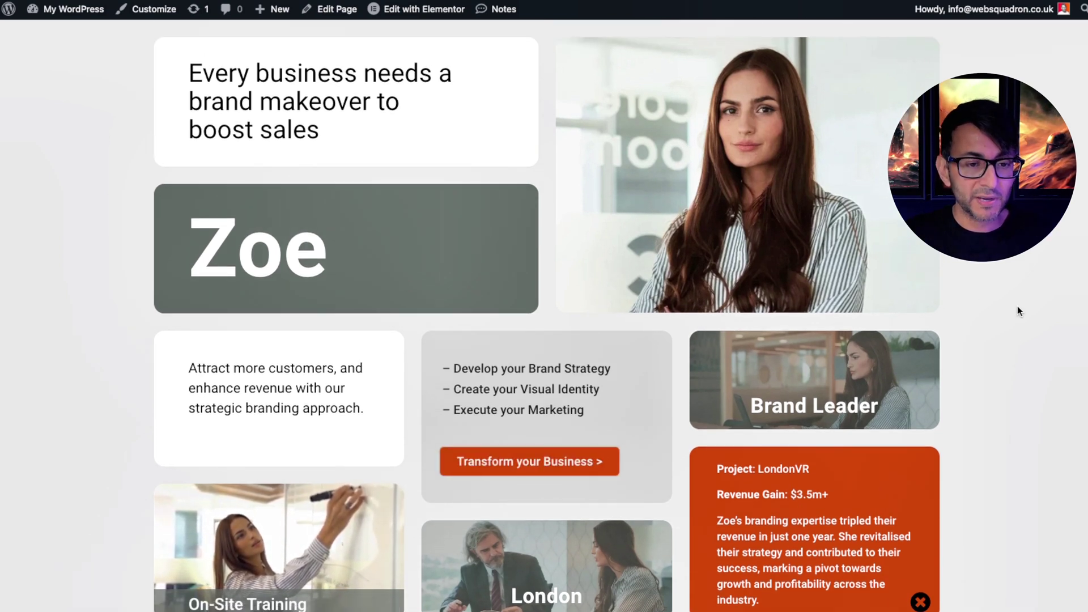
scroll(830, 536, down, 1)
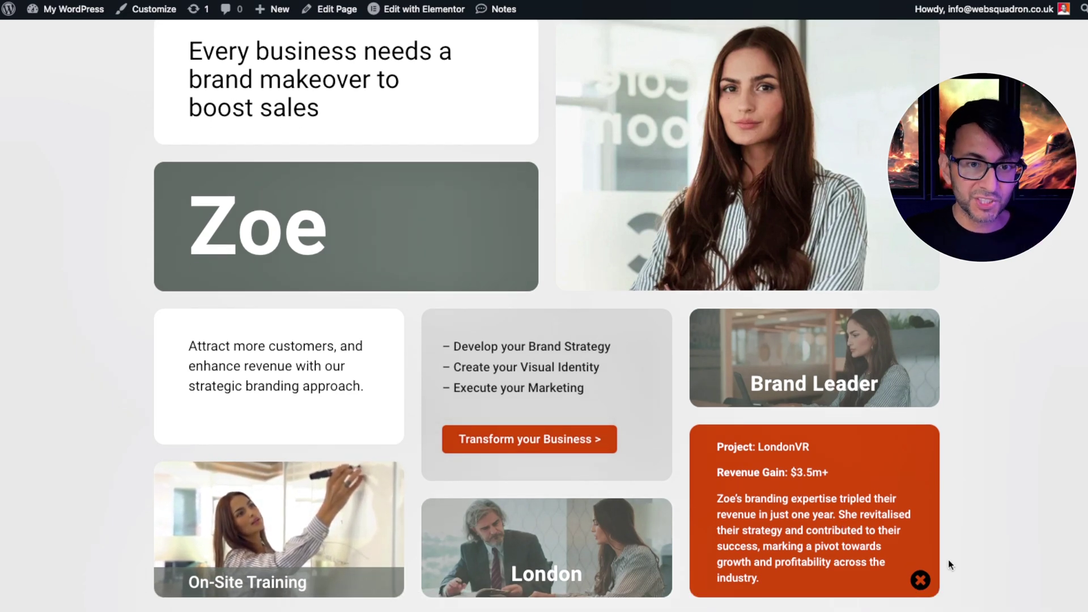
click(921, 583)
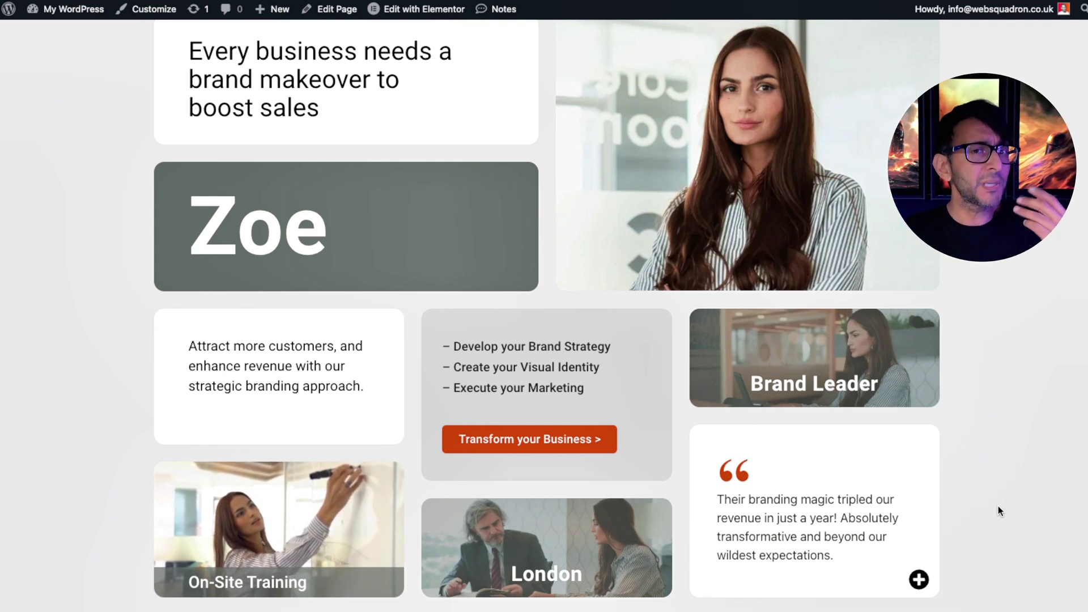
click(918, 581)
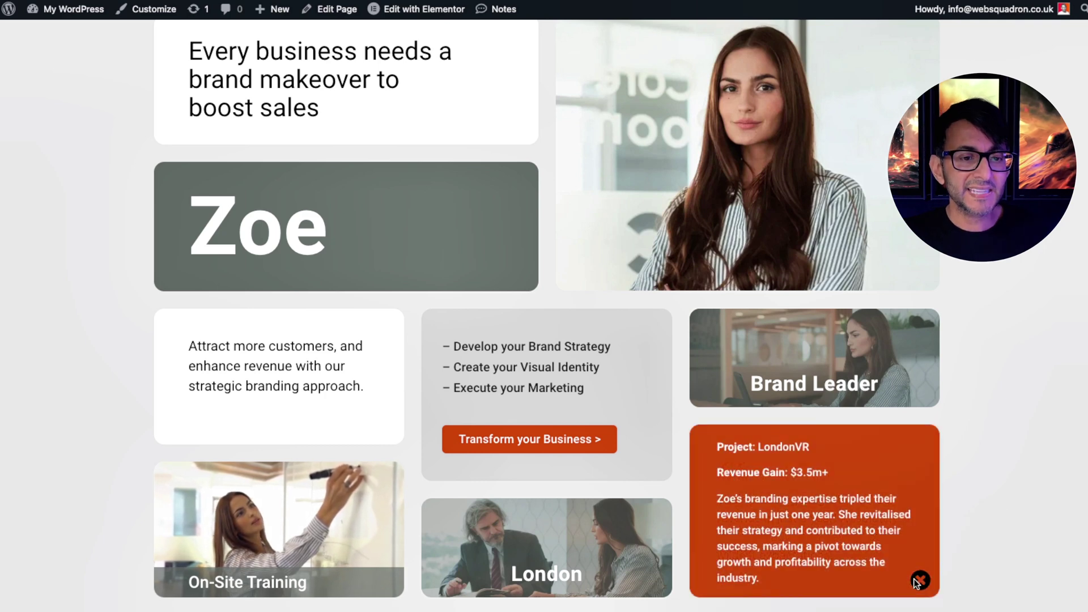
click(919, 580)
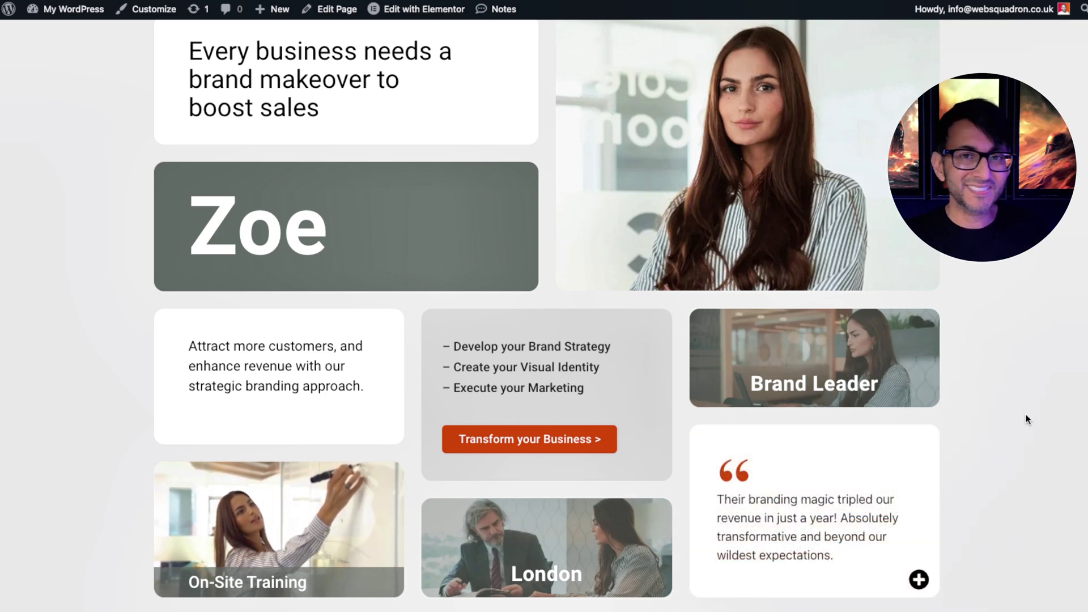